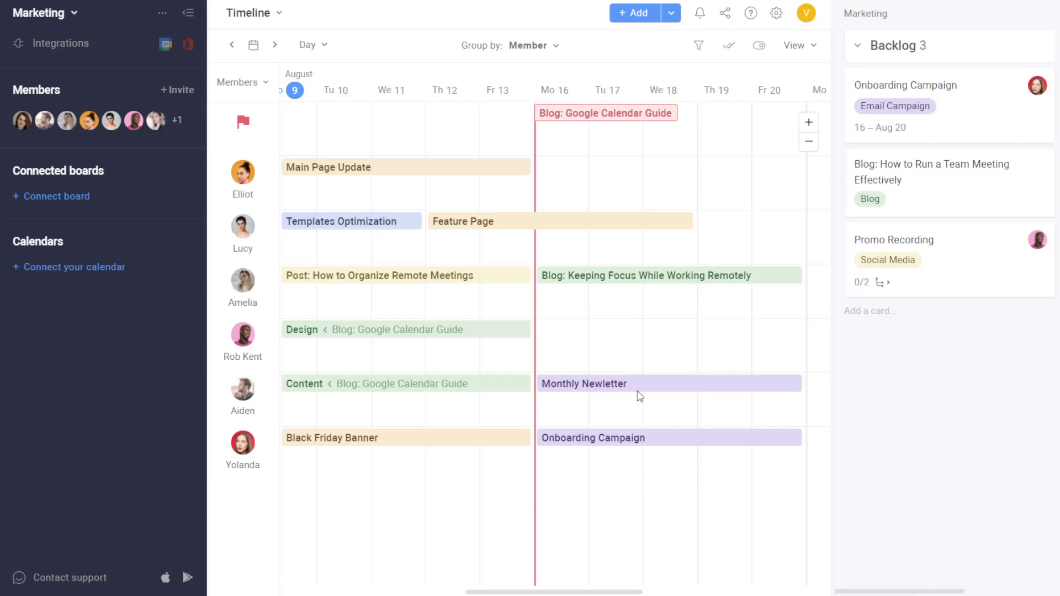
- Scale the timeline out to a multi-week range and back in to the day view
mouse_move(665, 111)
click(813, 147)
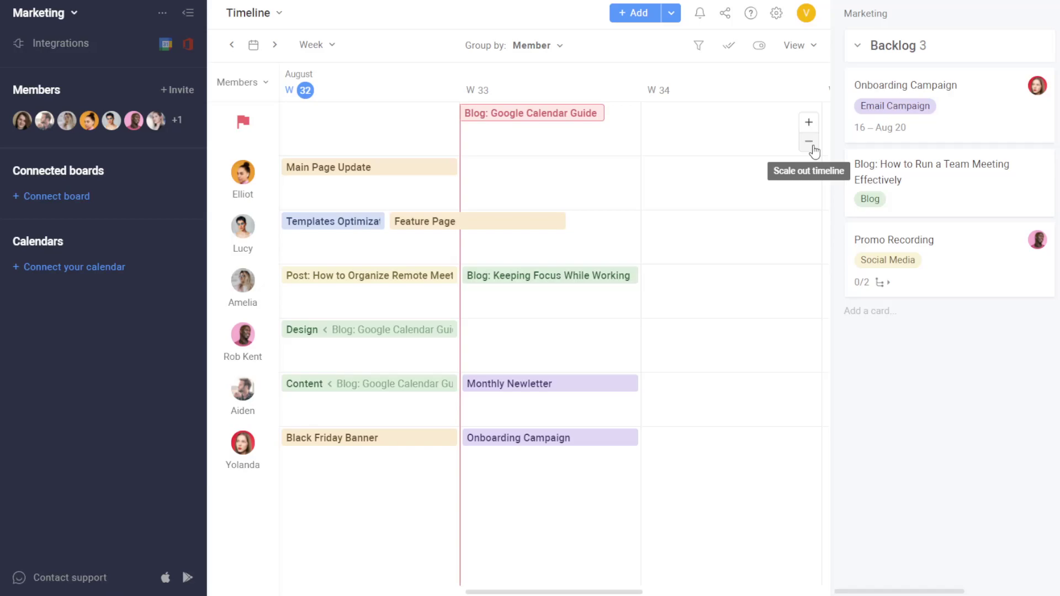
click(809, 142)
click(809, 142)
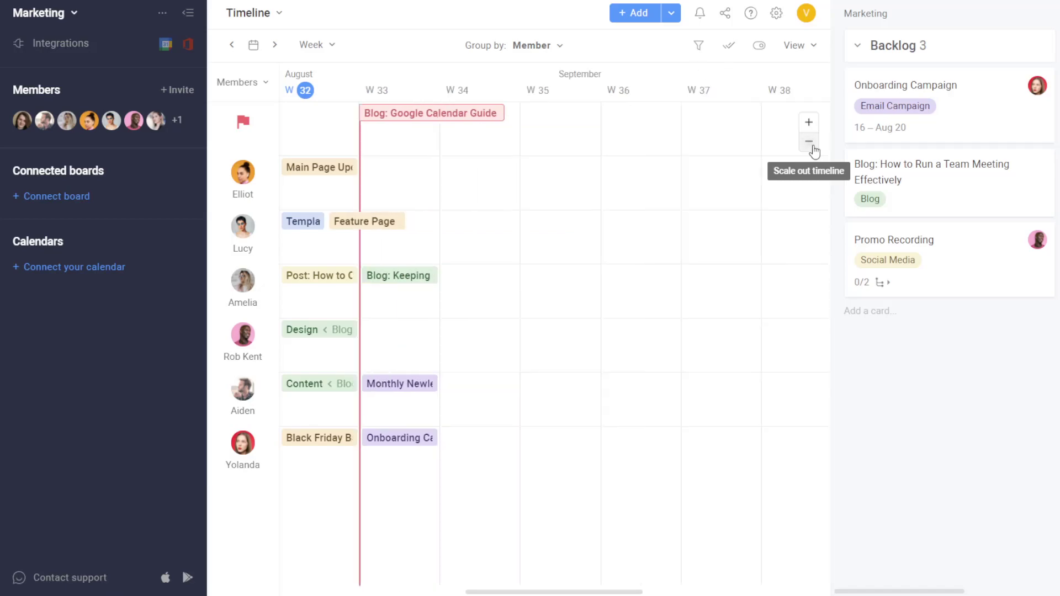
click(809, 142)
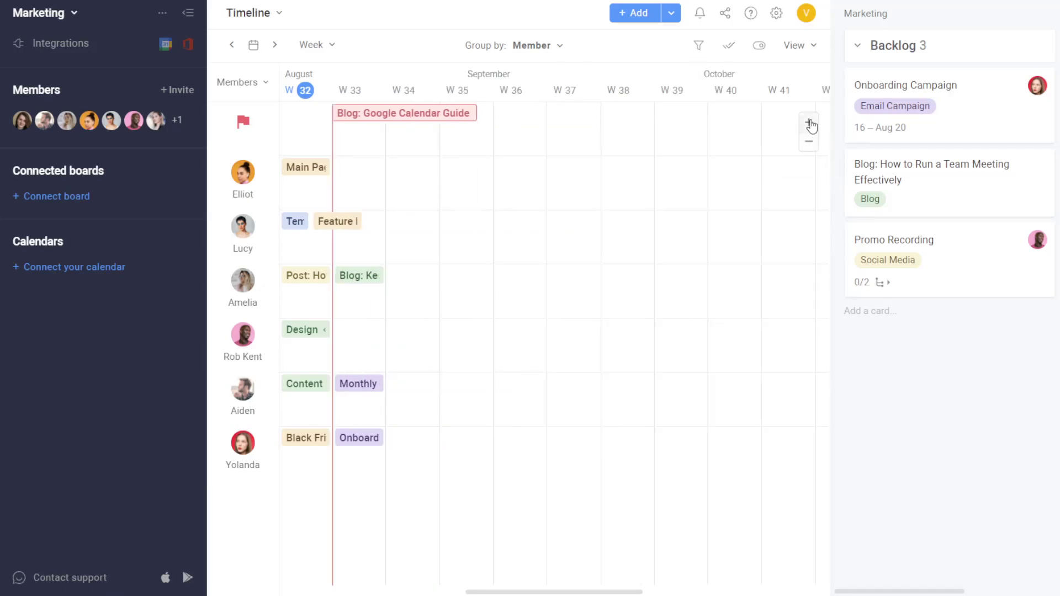
click(809, 123)
click(809, 123)
click(809, 122)
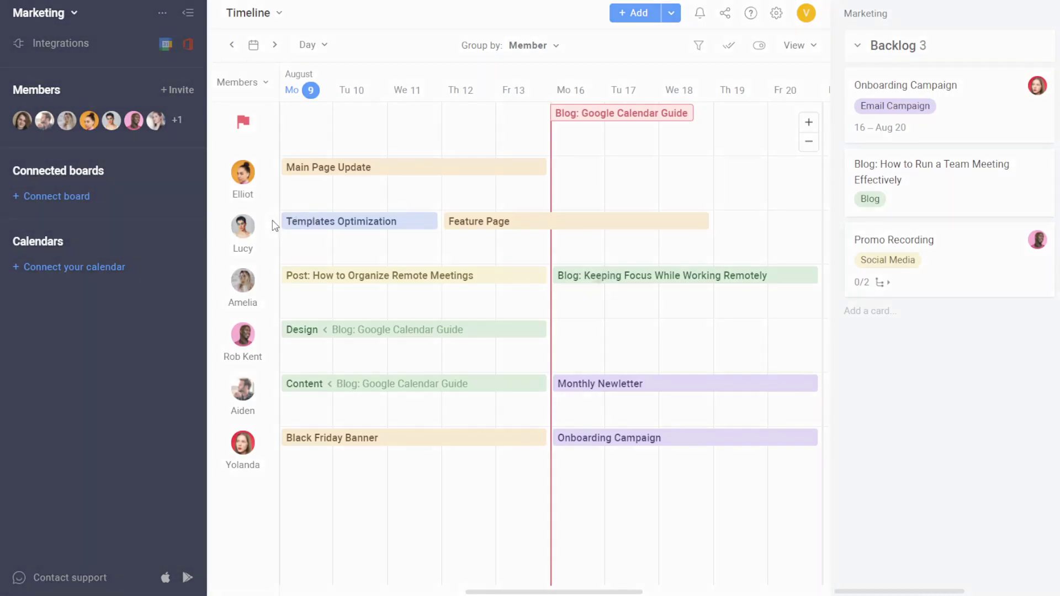
- Hide the second member's row on the timeline and show that member again
click(271, 219)
click(237, 84)
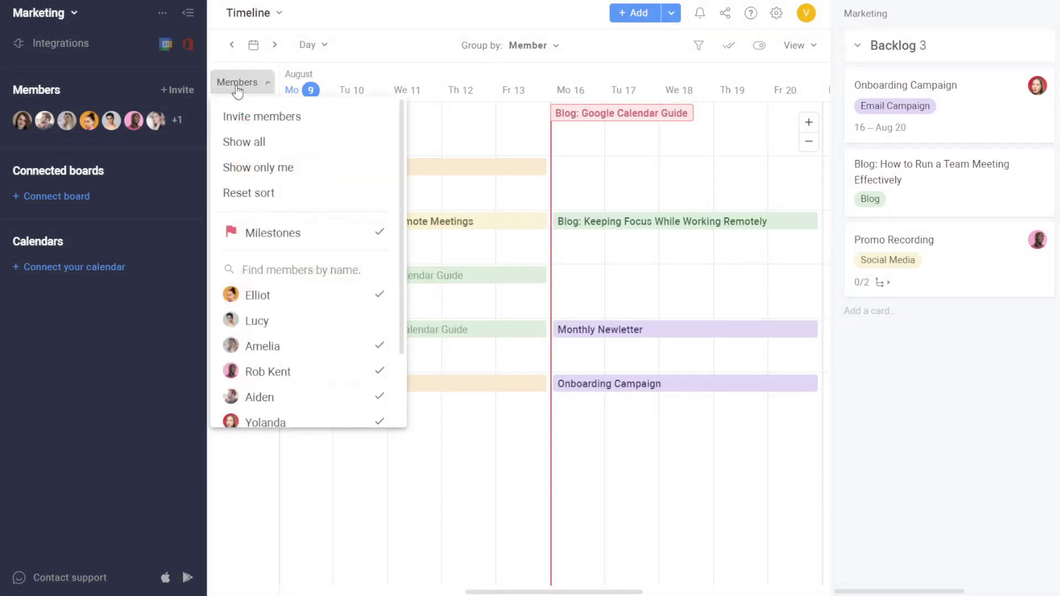
click(309, 331)
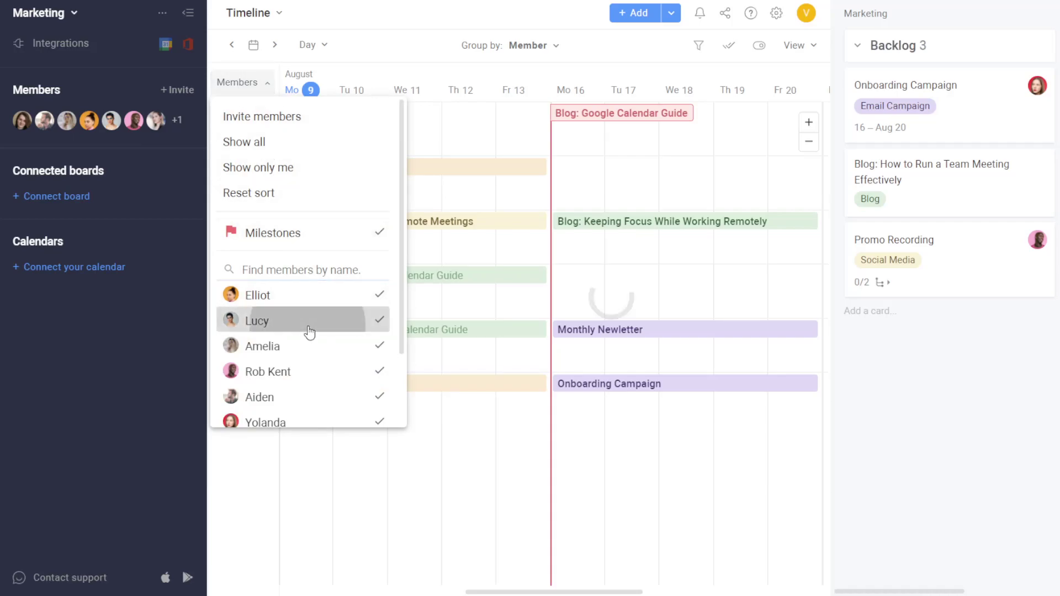
click(478, 458)
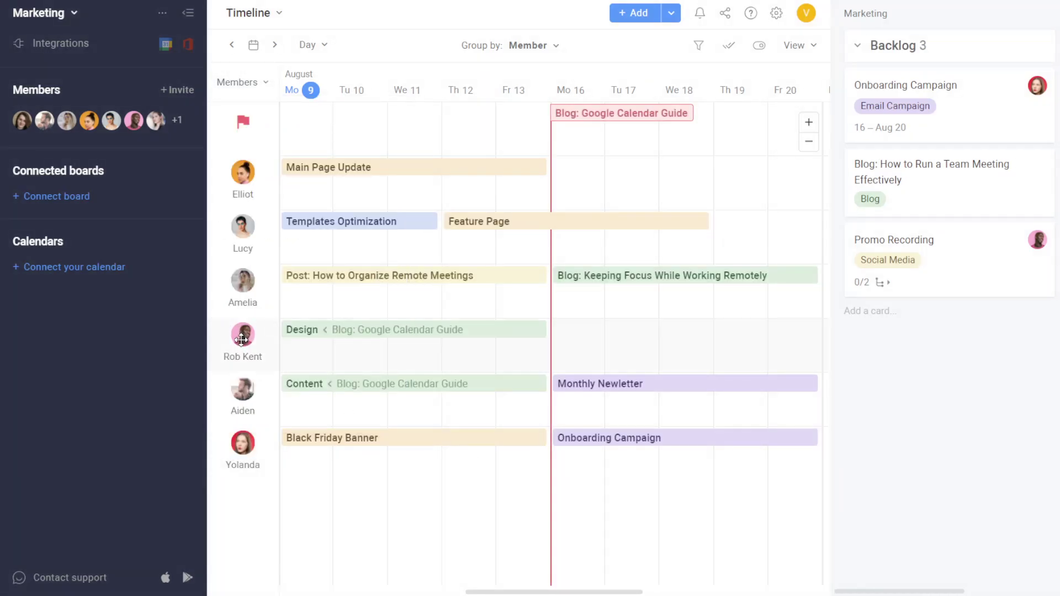
- Reorder the member rows so the one holding the Blog: Google Calendar Guide Design task sits directly below the first member
drag(241, 338, 218, 276)
drag(238, 233, 247, 291)
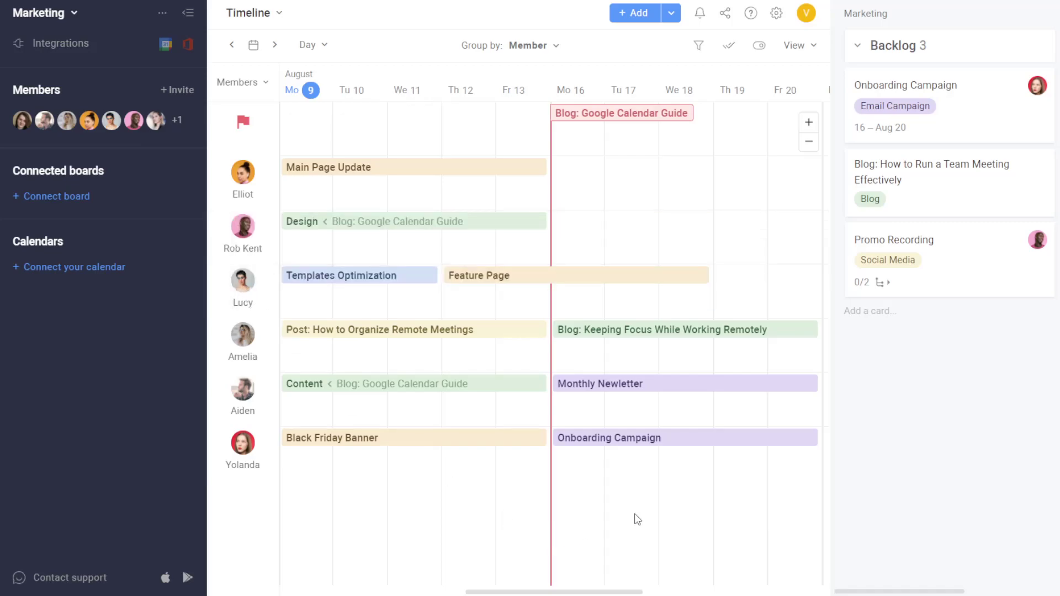
click(577, 232)
click(577, 221)
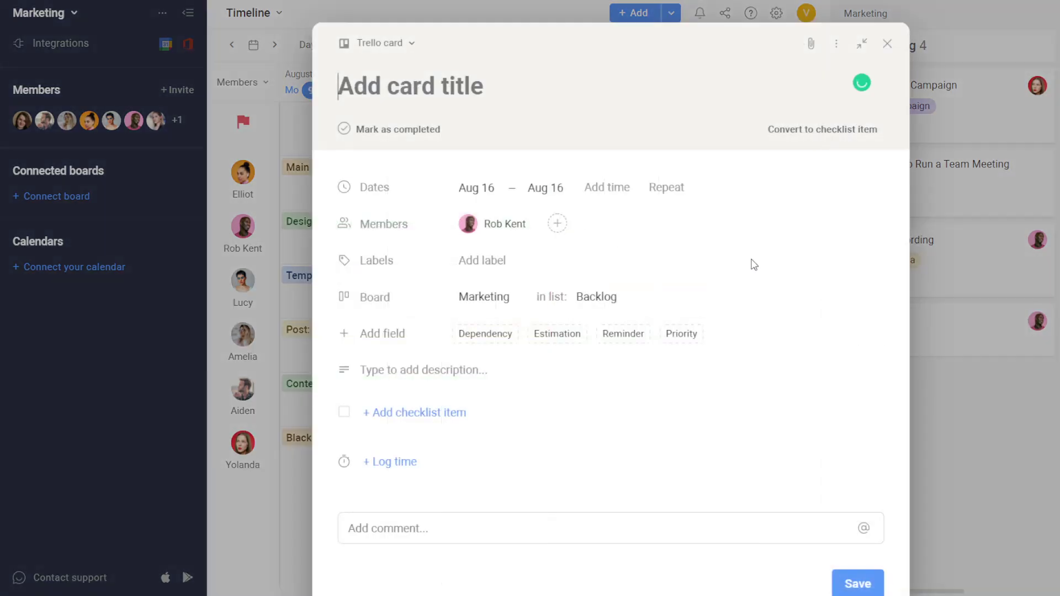
click(959, 434)
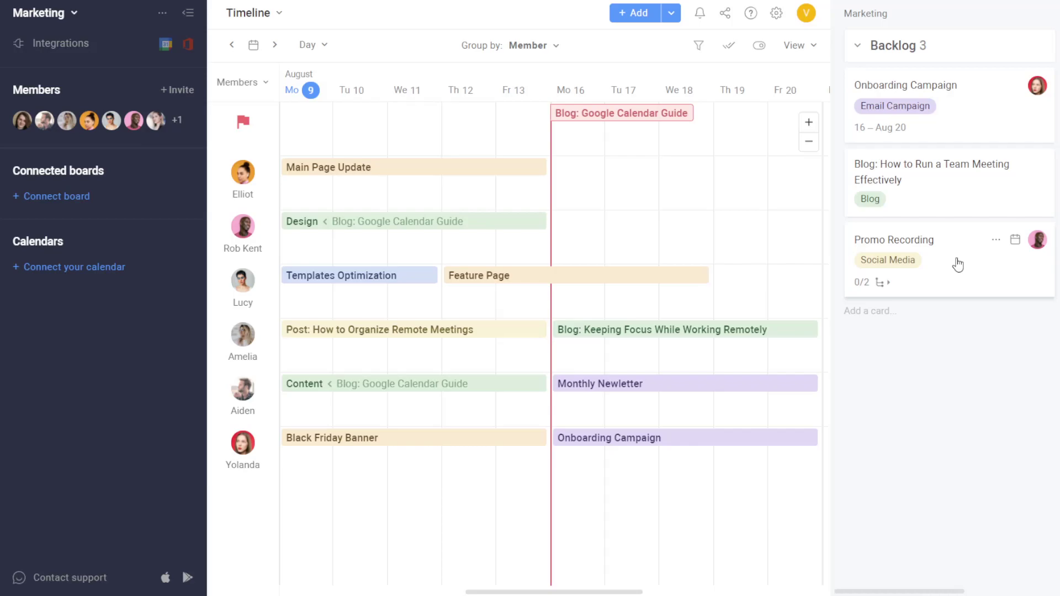
- Schedule the Promo Recording backlog card in the second member's row from Aug 16 to Aug 18
drag(925, 257, 598, 231)
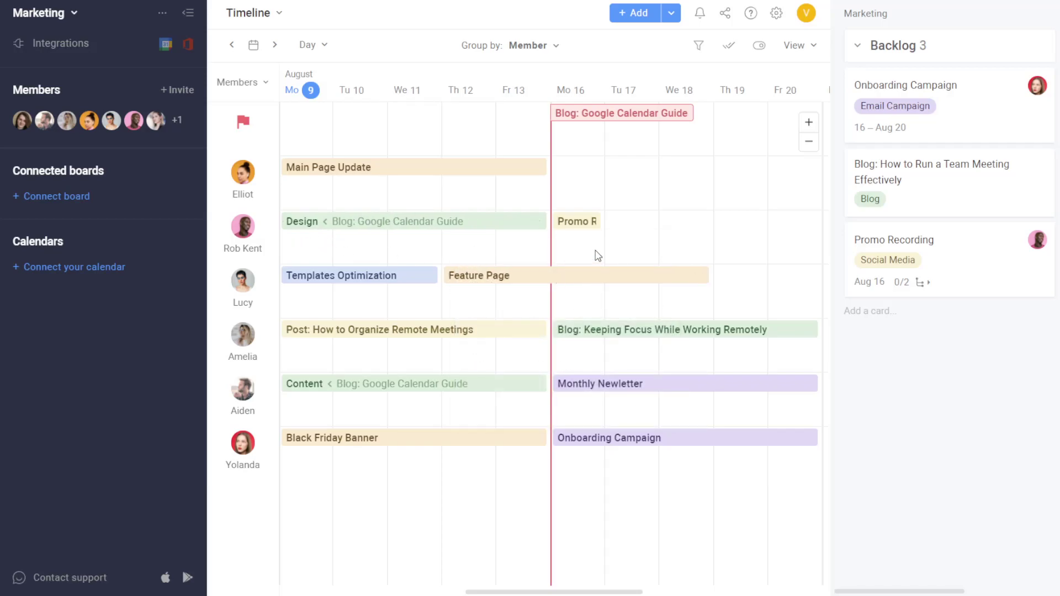
mouse_move(595, 219)
drag(595, 219, 703, 229)
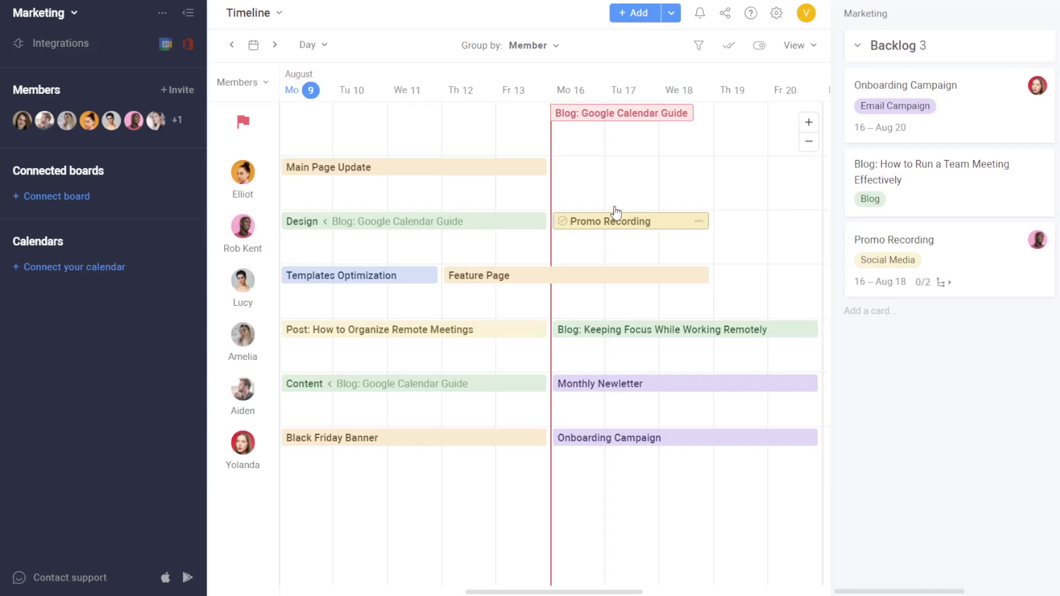
- Reassign the Promo Recording card to the member in the first row and mark it as complete
drag(612, 221, 615, 184)
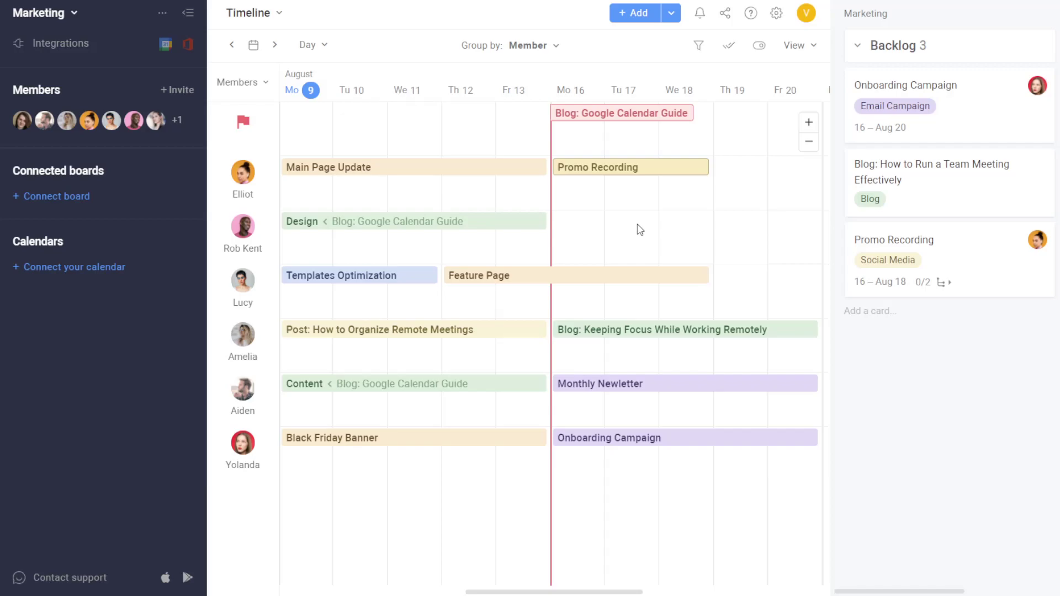
click(561, 167)
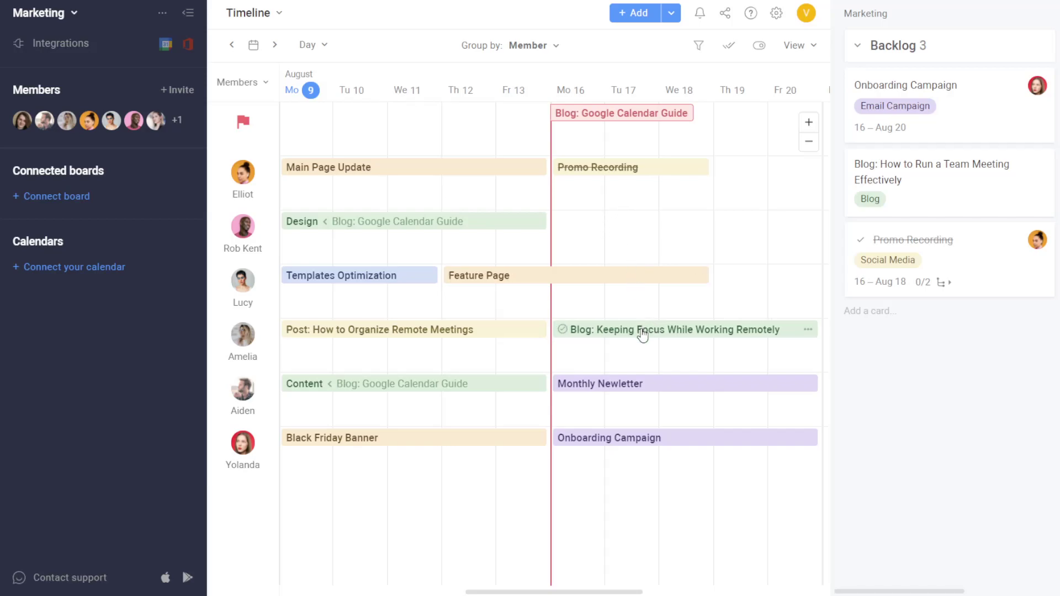
- Move Blog: Keeping Focus While Working Remotely to the third member's row, spanning Aug 12 to Aug 18, and place it above Feature Page
drag(642, 334, 534, 300)
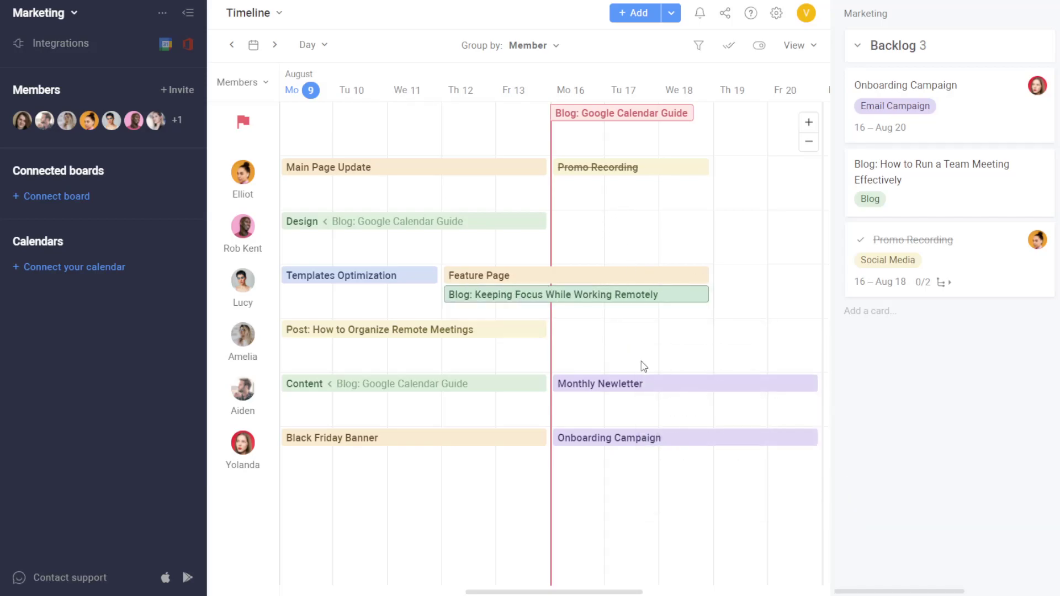
mouse_move(605, 301)
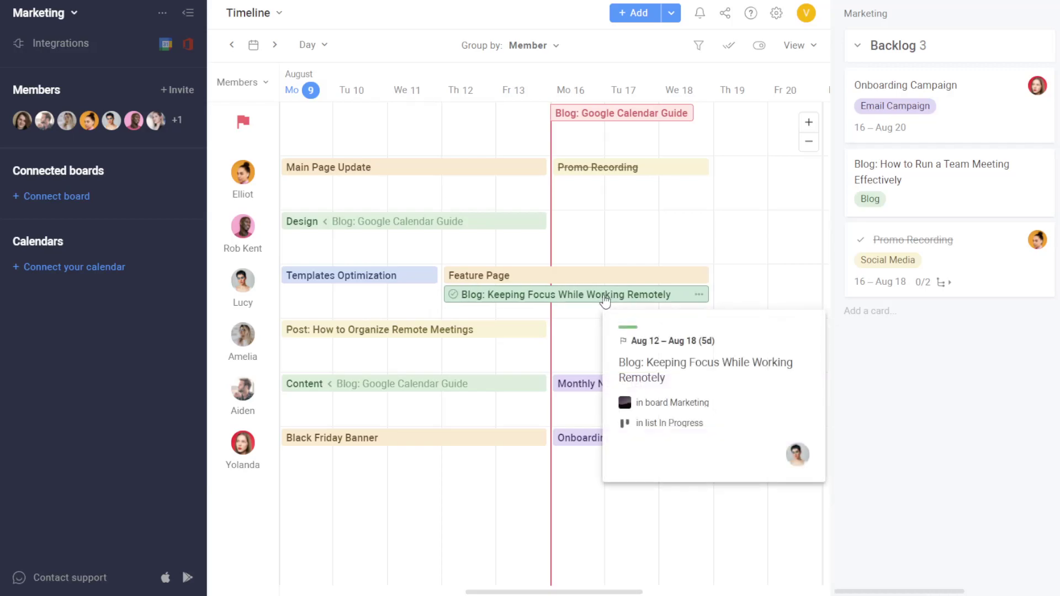
drag(605, 301, 601, 275)
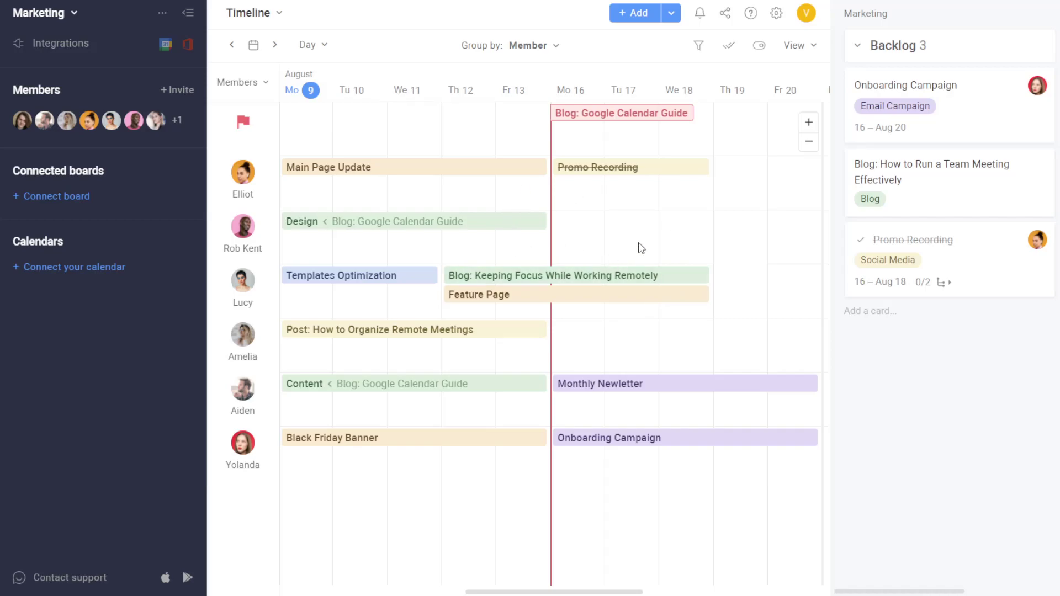
- Create a card titled Design on Aug 16 for the second member and save it in the Backlog list
click(574, 227)
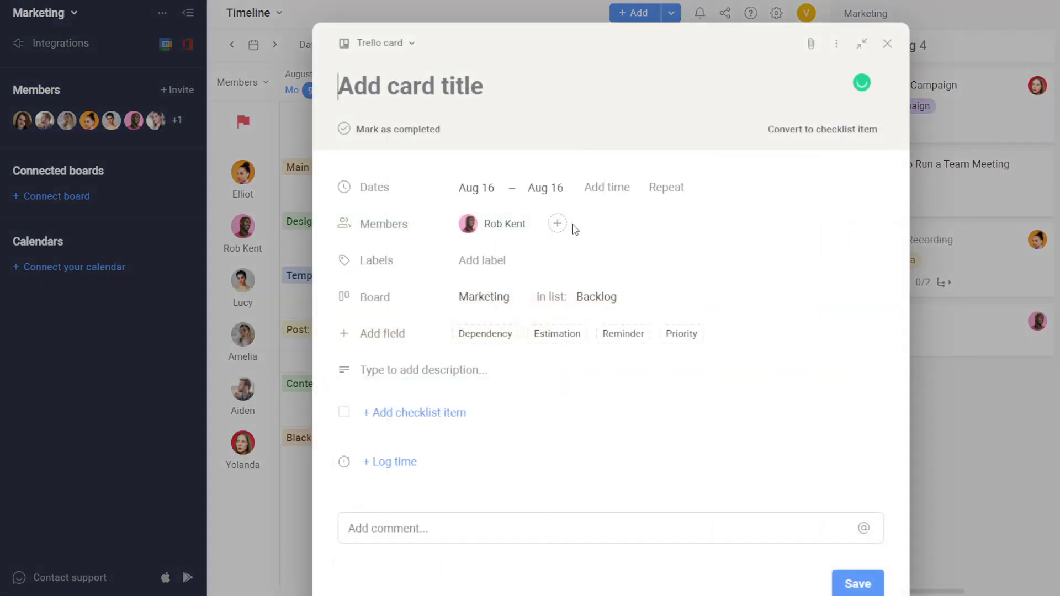
text(B)
key(BackSpace)
text(Design)
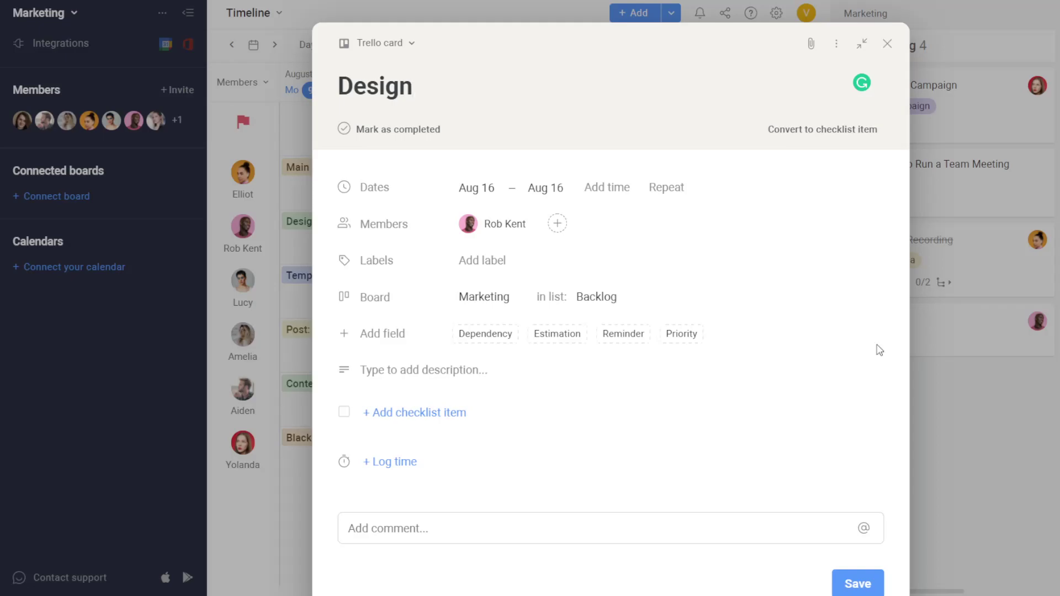
click(872, 582)
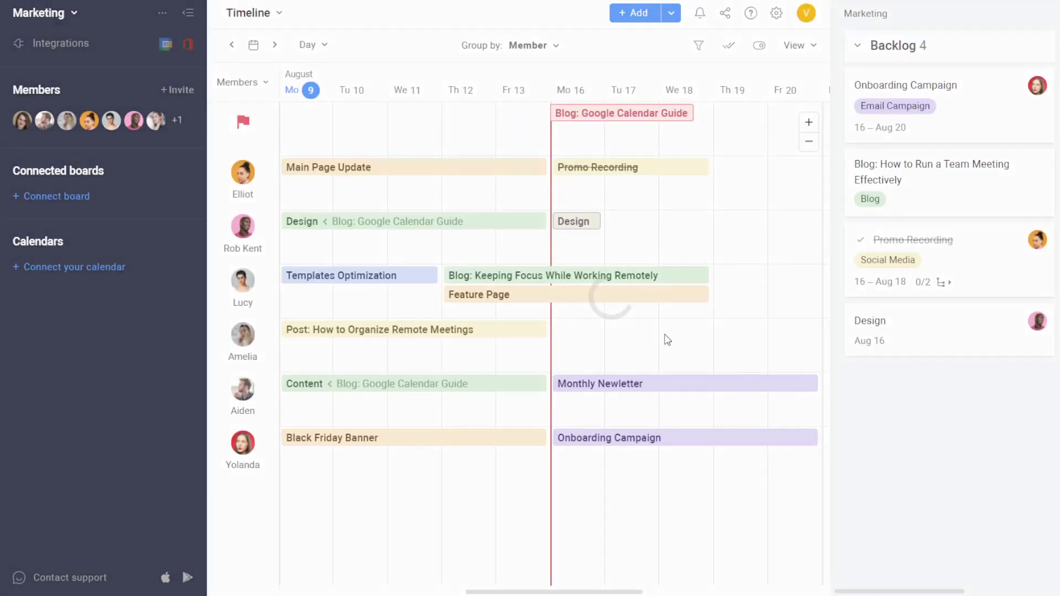
- Add the Social Media label to the new Design card on the timeline
right_click(577, 226)
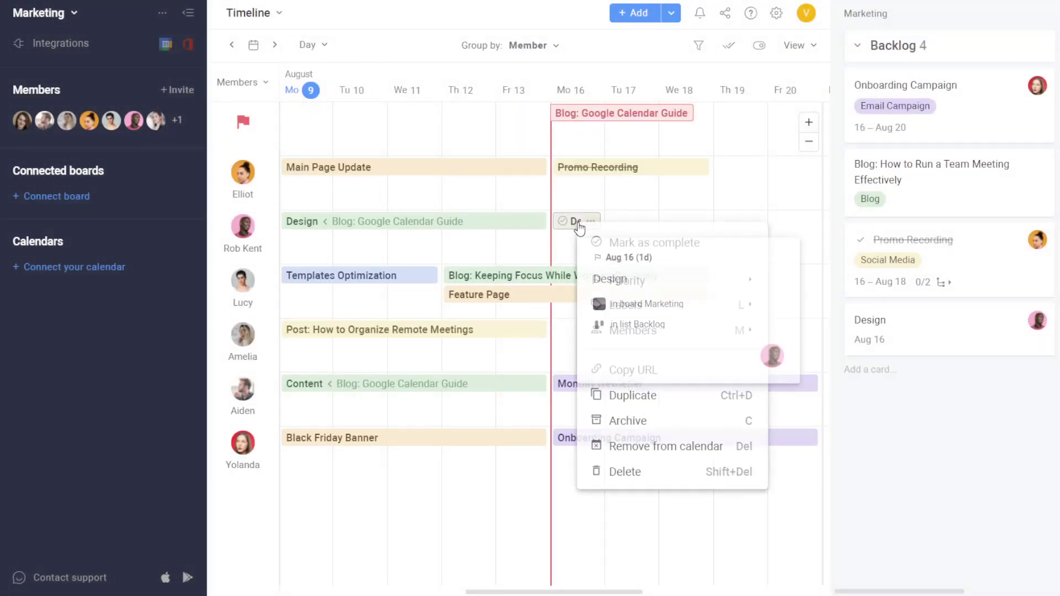
mouse_move(693, 309)
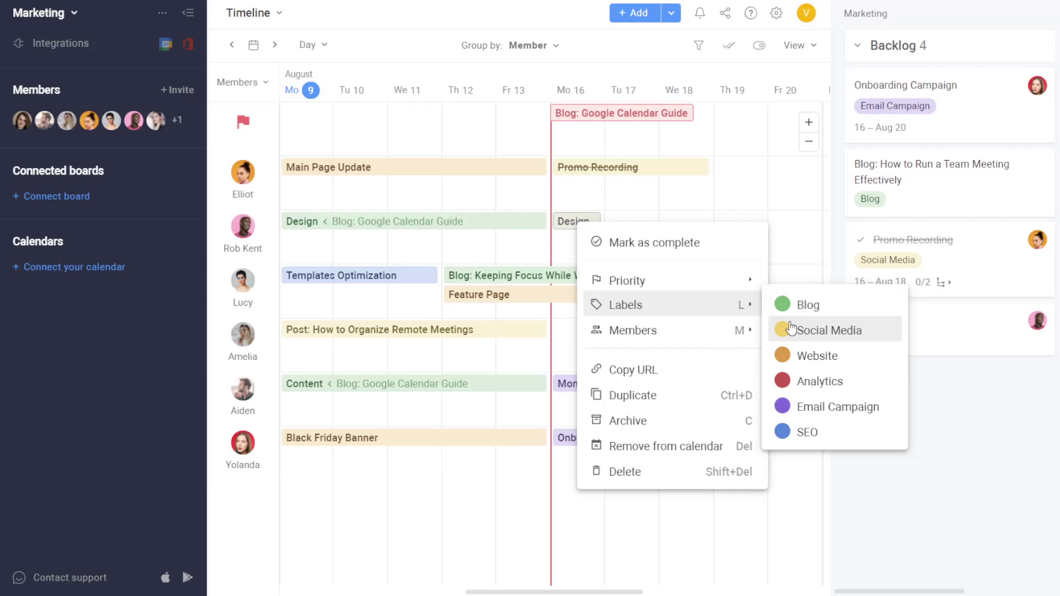
click(823, 335)
click(783, 240)
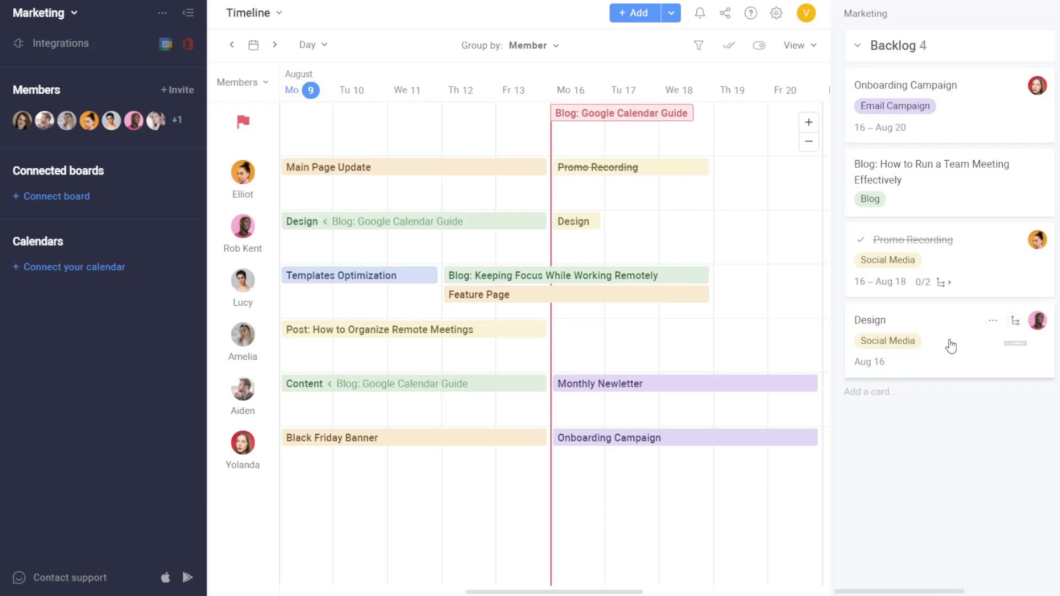
- Add a checklist item named Header to the Design card in the backlog
click(1013, 325)
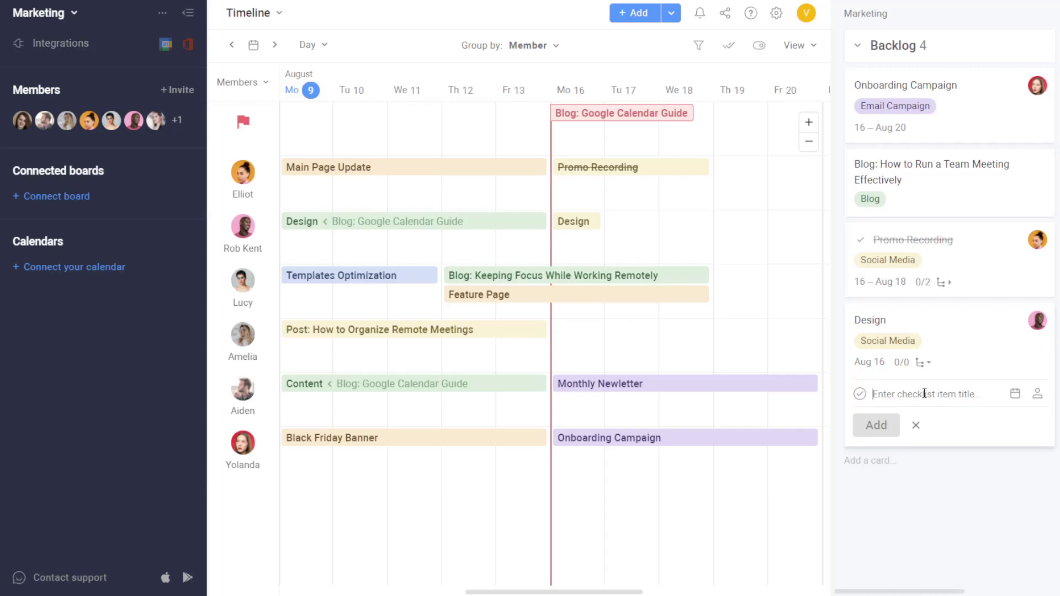
text(Header)
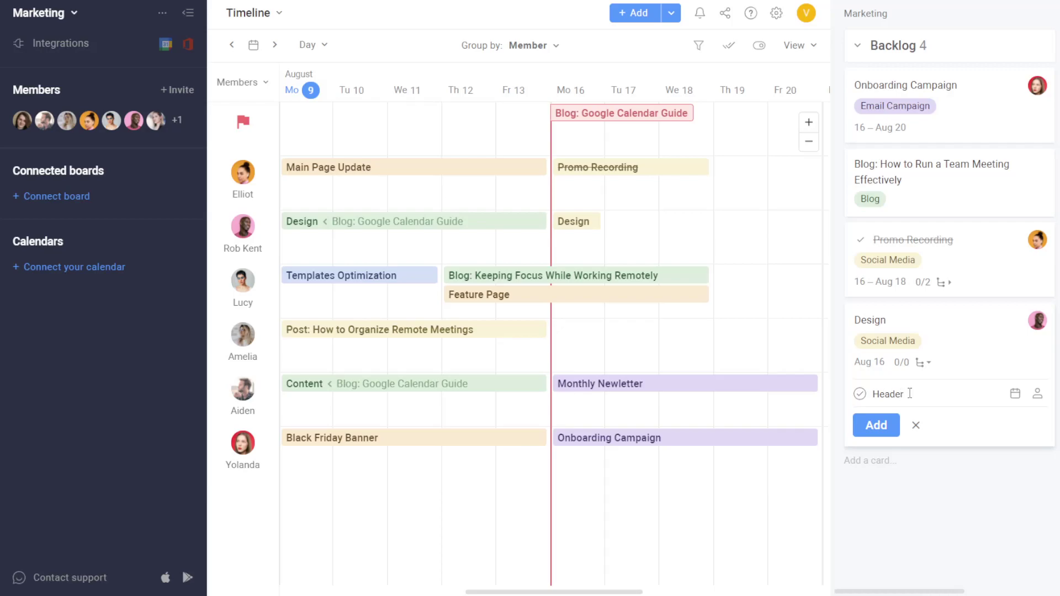
click(896, 429)
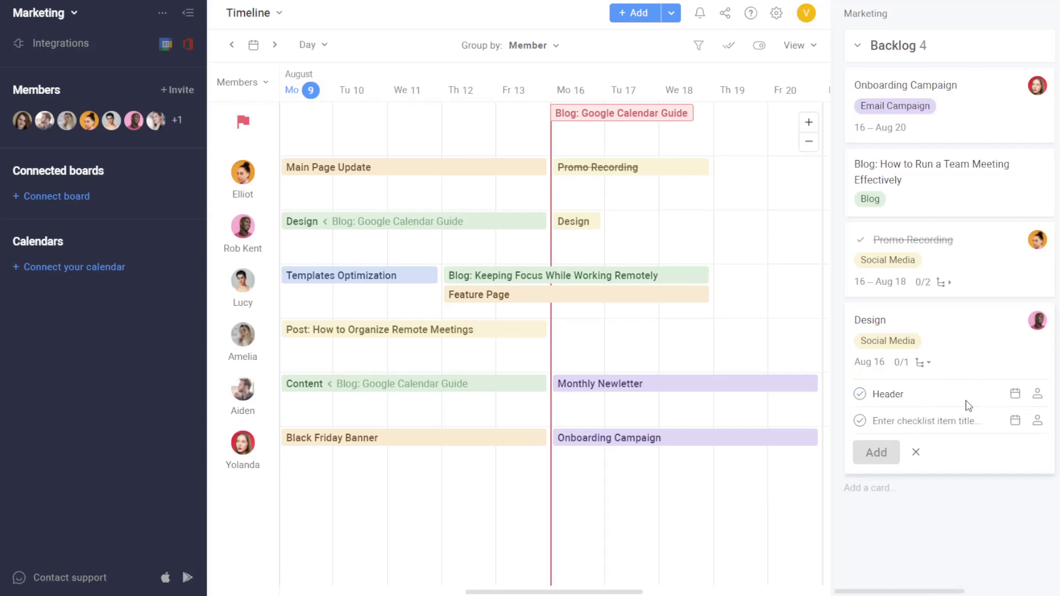
- Set the Header checklist item's date range to 8/16/2021 – 8/18/2021
click(1015, 393)
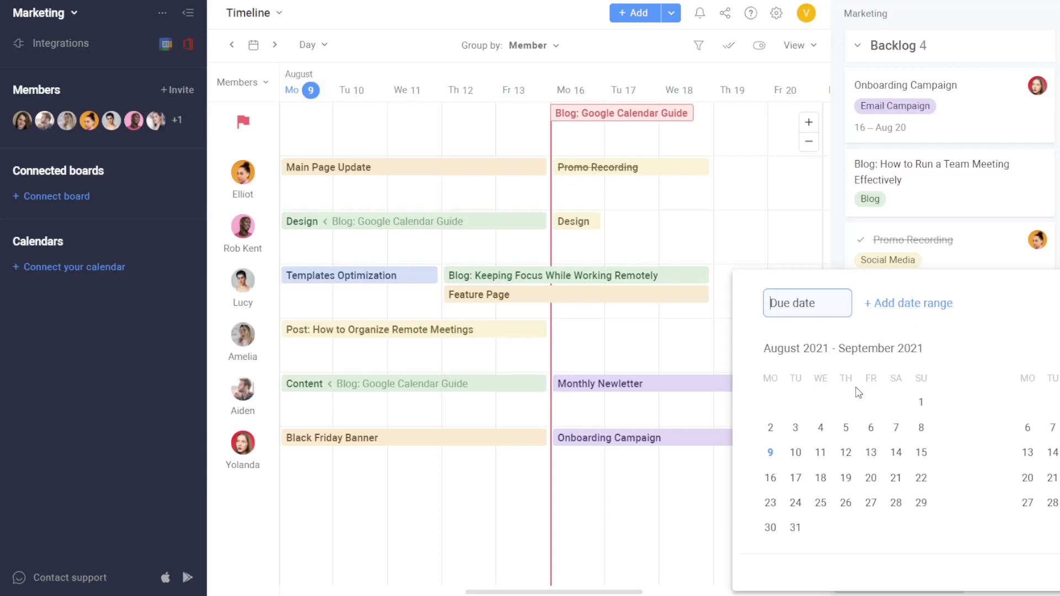
click(770, 478)
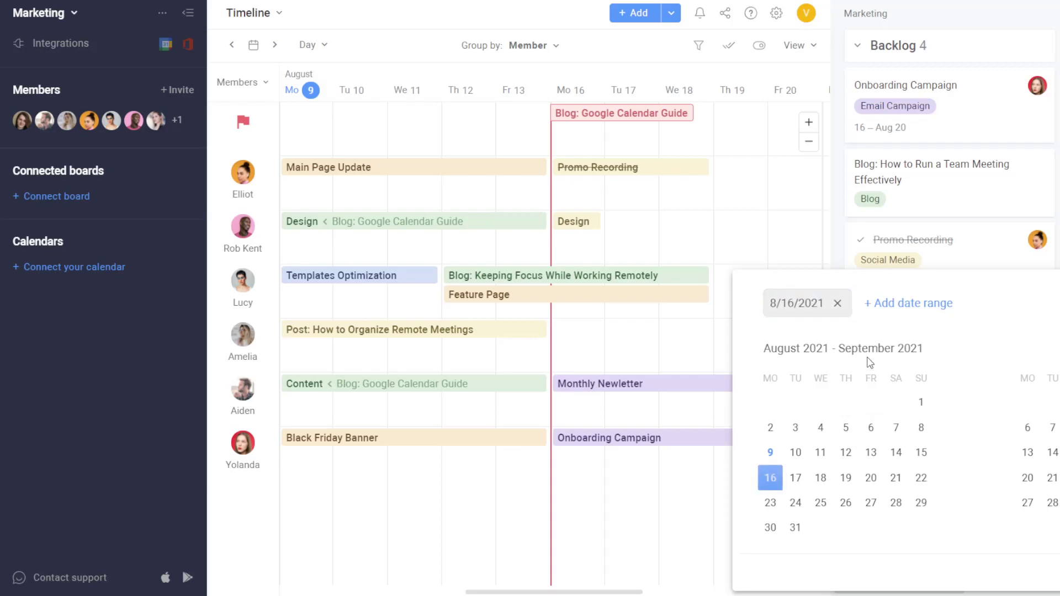
click(912, 305)
click(826, 484)
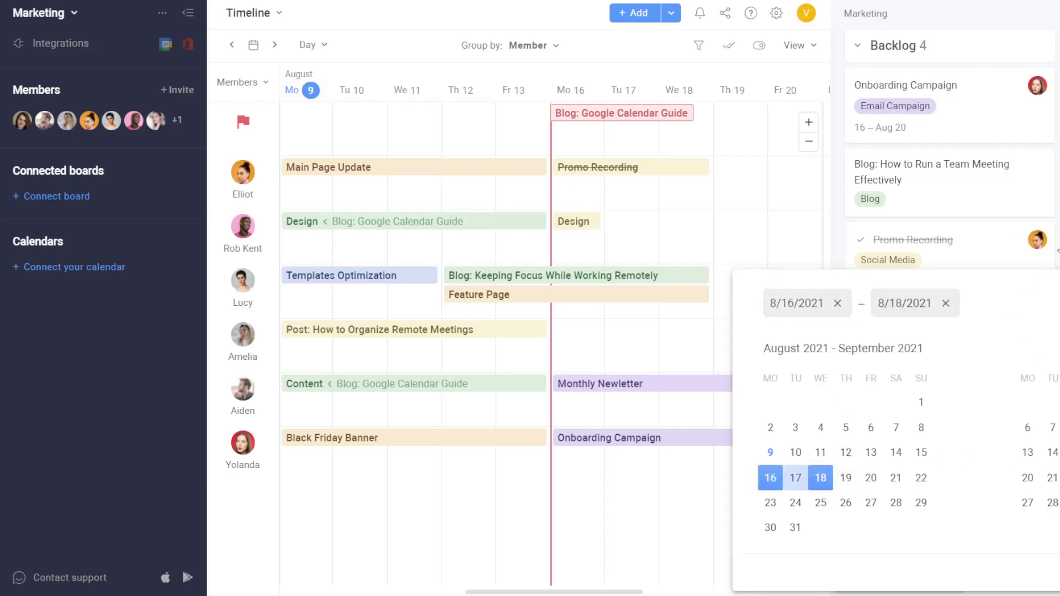
click(1053, 266)
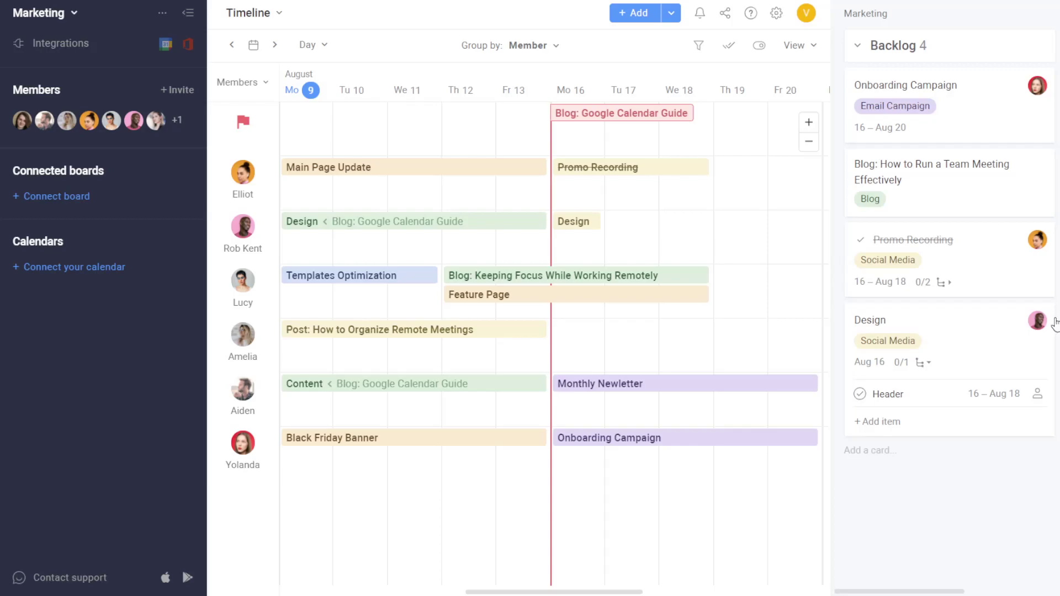
- Assign the Header checklist item to the same member as its parent Design card
click(1037, 396)
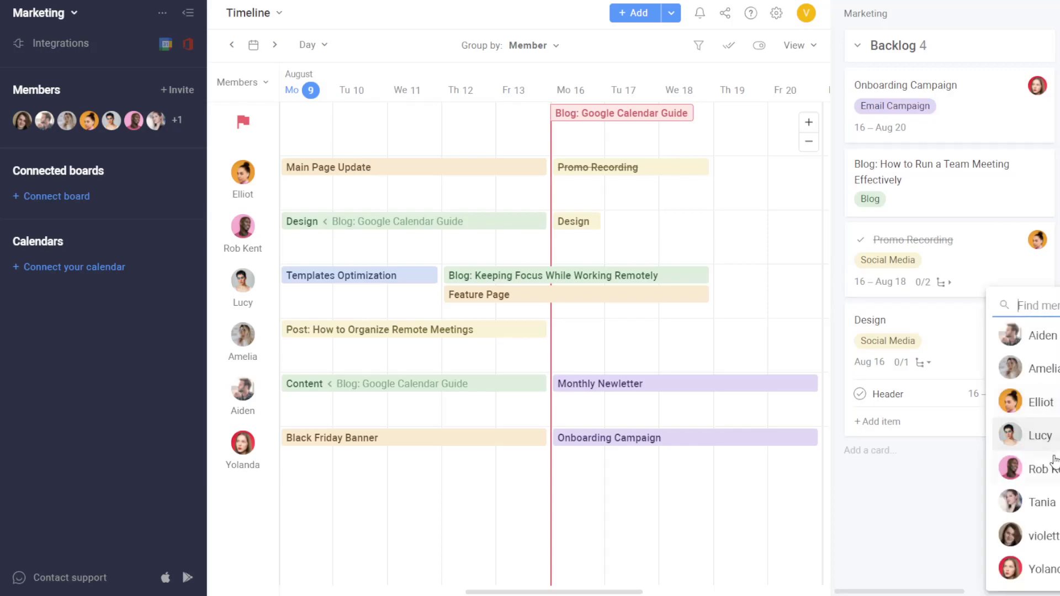
click(1036, 469)
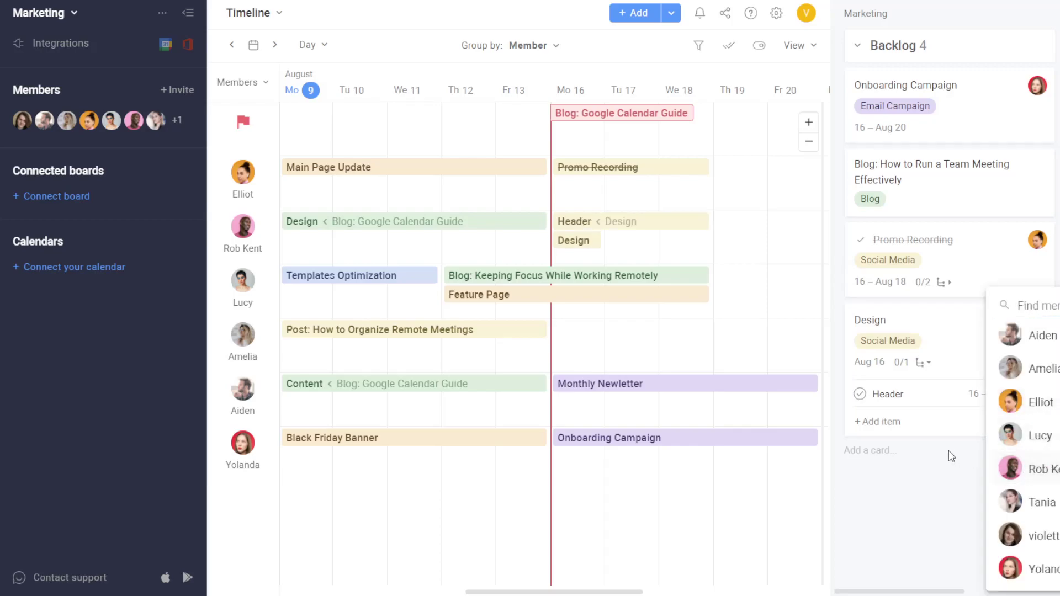
click(894, 473)
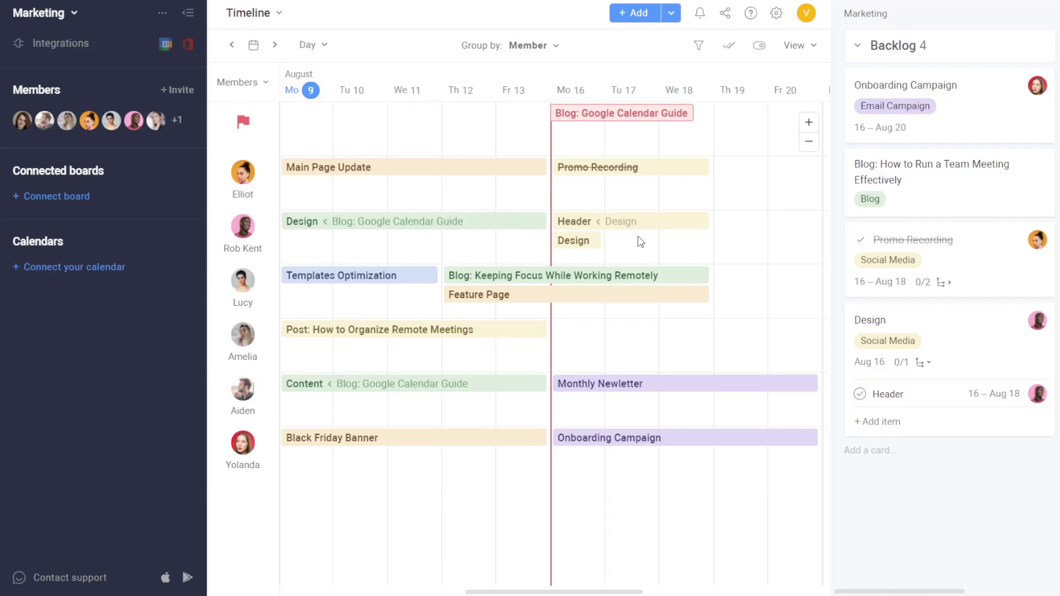
- Open the full details of the Aug 16 Design card from the timeline
mouse_move(599, 229)
right_click(581, 244)
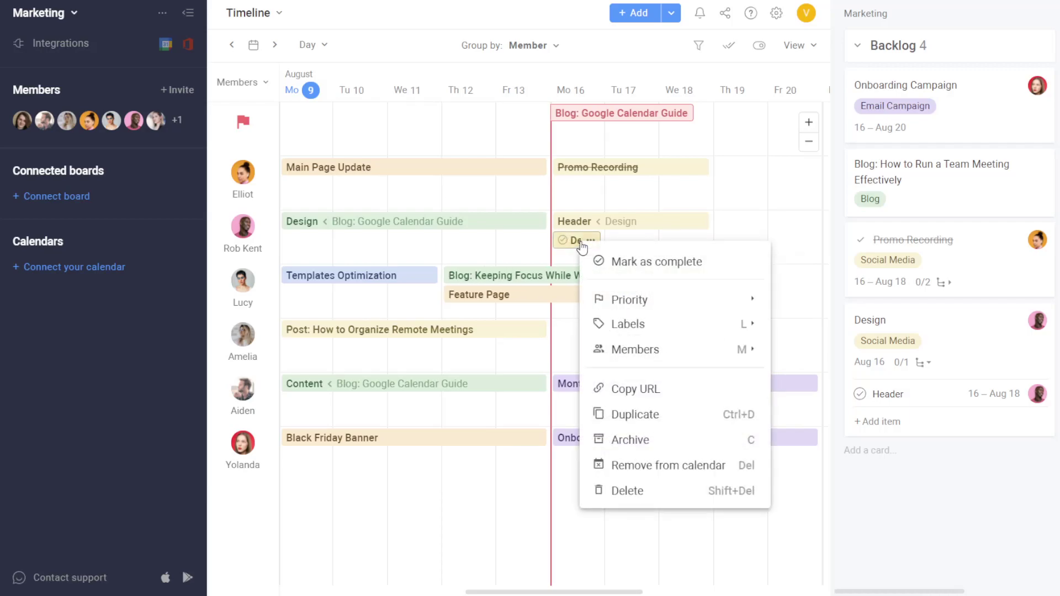
click(580, 245)
click(577, 246)
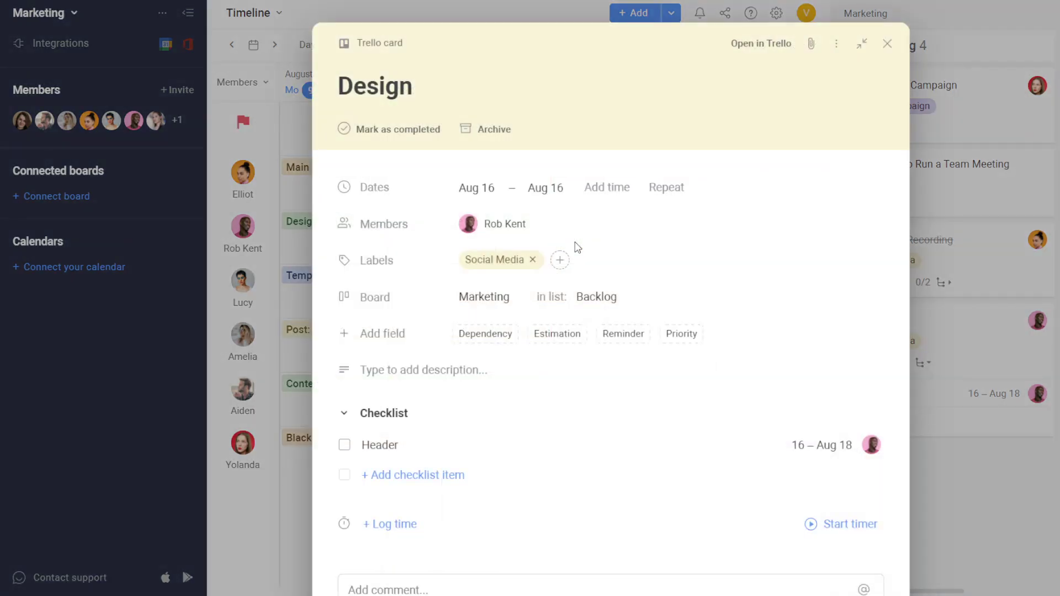
- Add a dependency to the Design card so that it is waiting on Main Page Update, and close the card
click(485, 335)
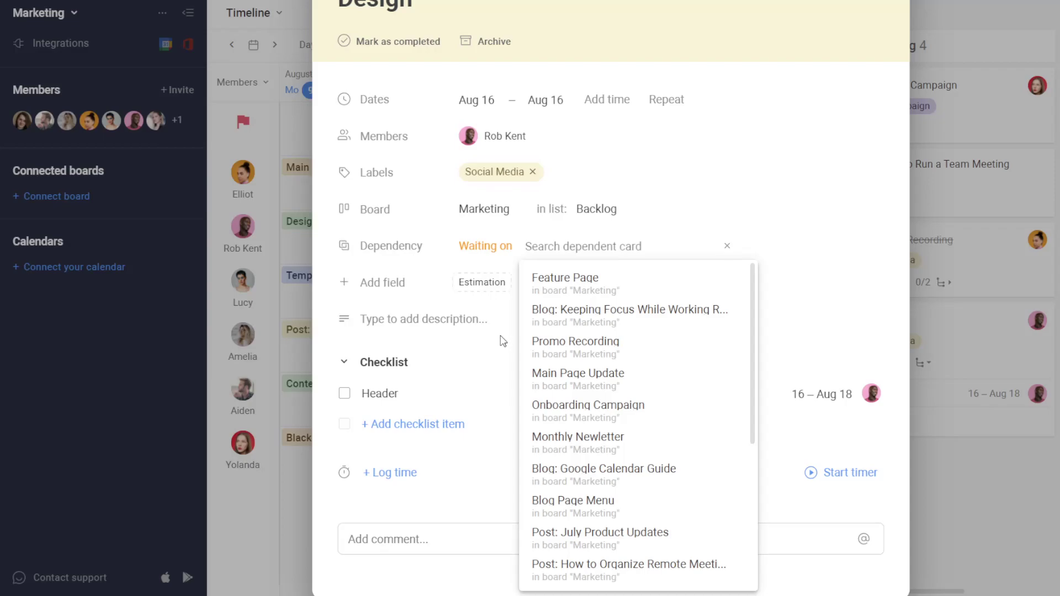
click(636, 383)
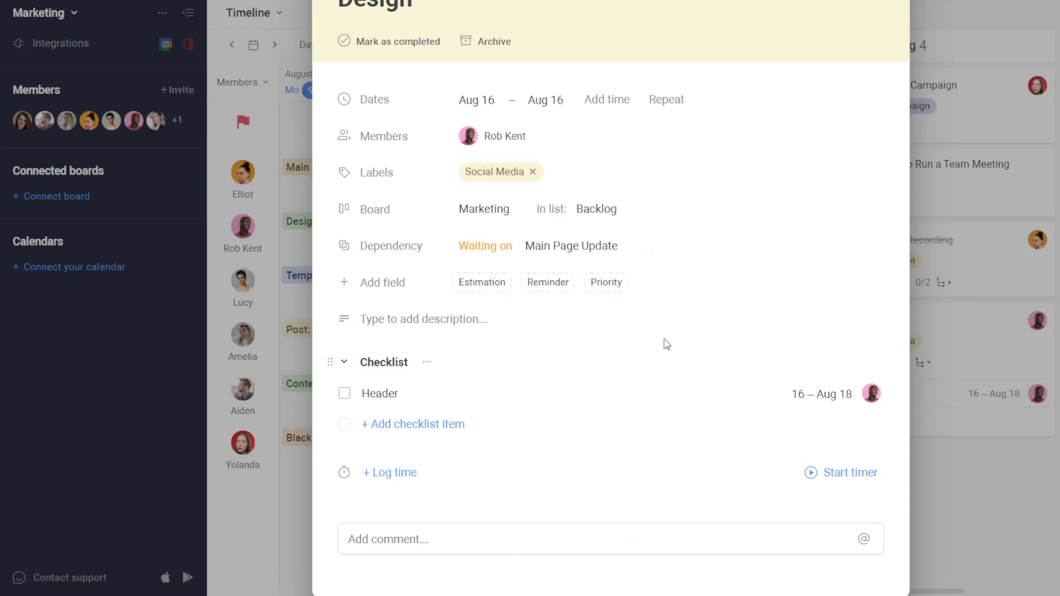
scroll(716, 357, up, 2)
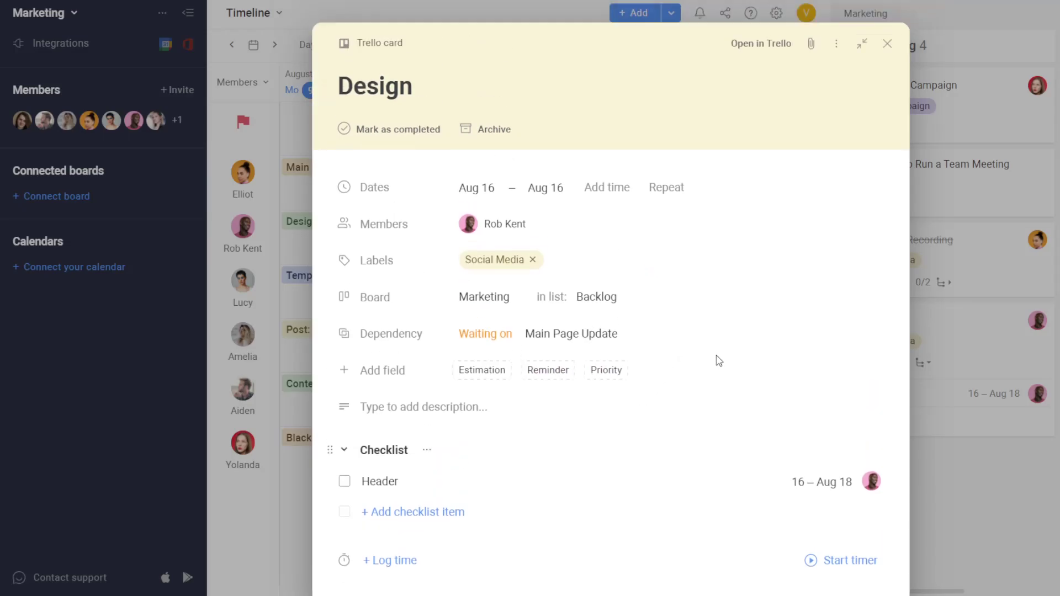
click(887, 44)
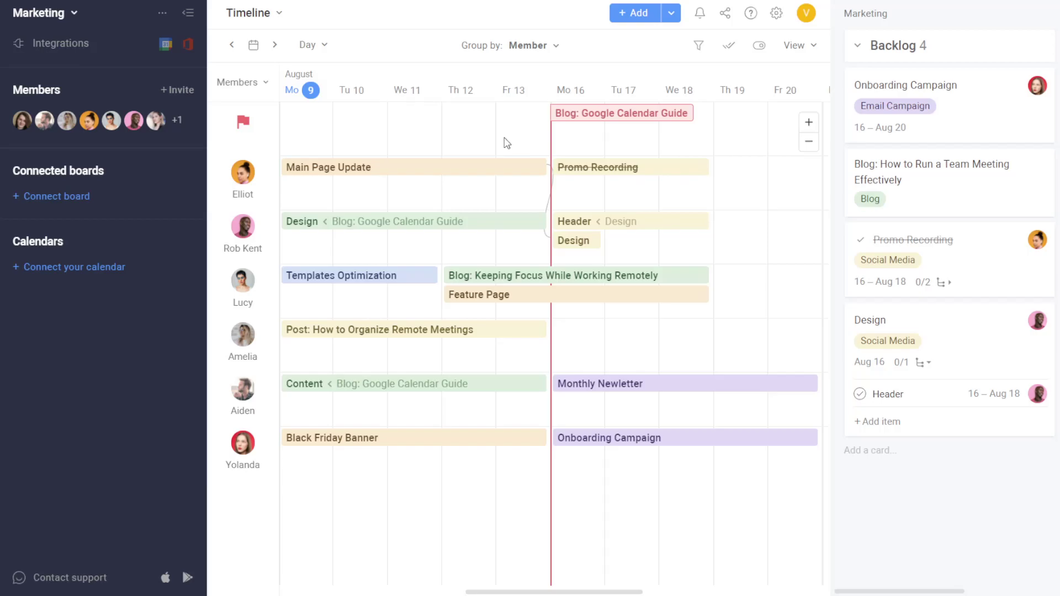
- Create and save a milestone named "Site release" on Aug 10 in the timeline's milestone row
click(371, 131)
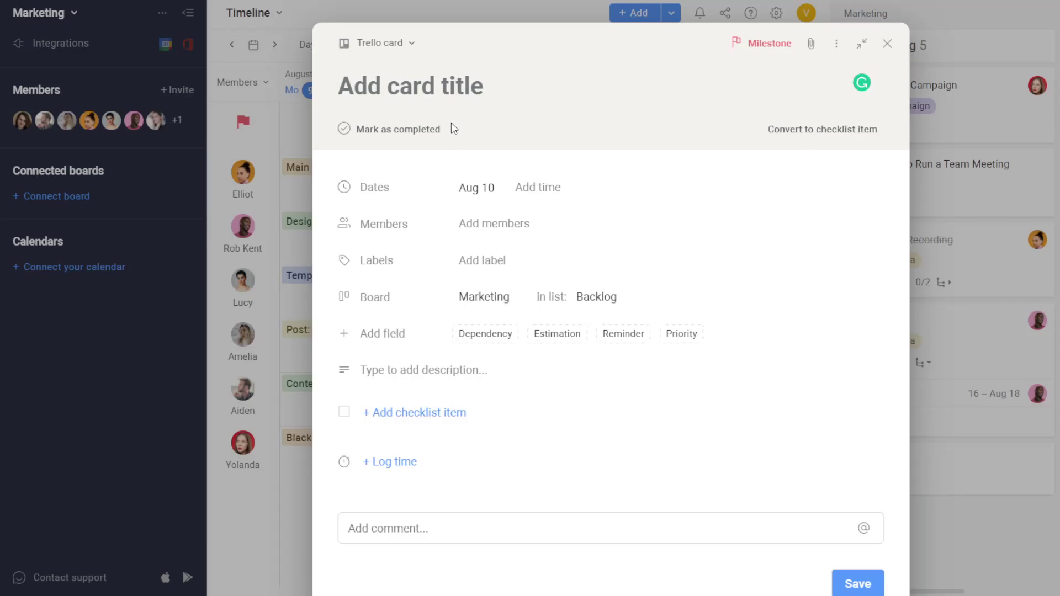
text(Site )
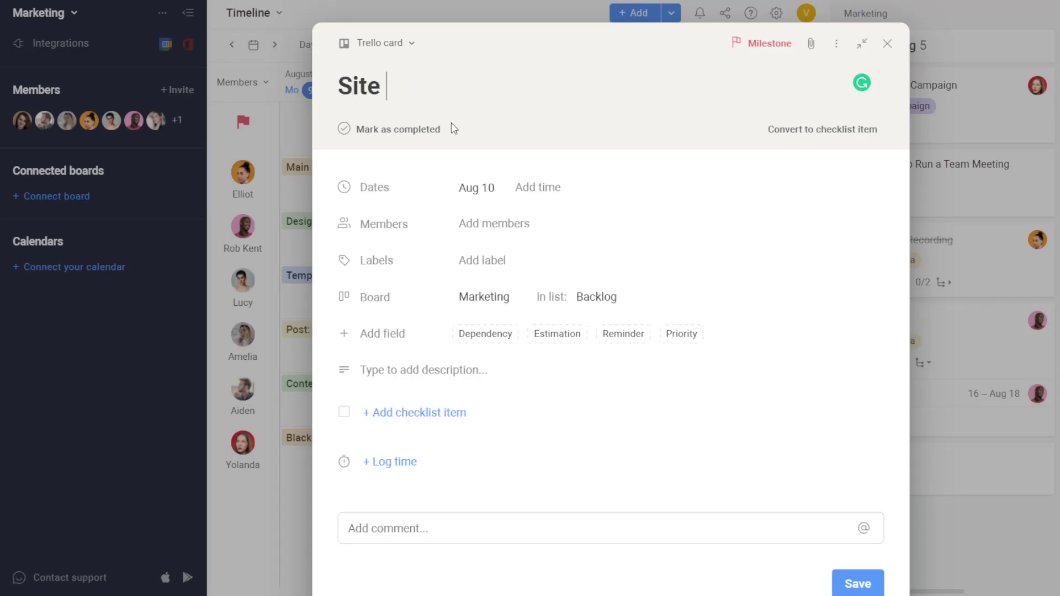
text(release)
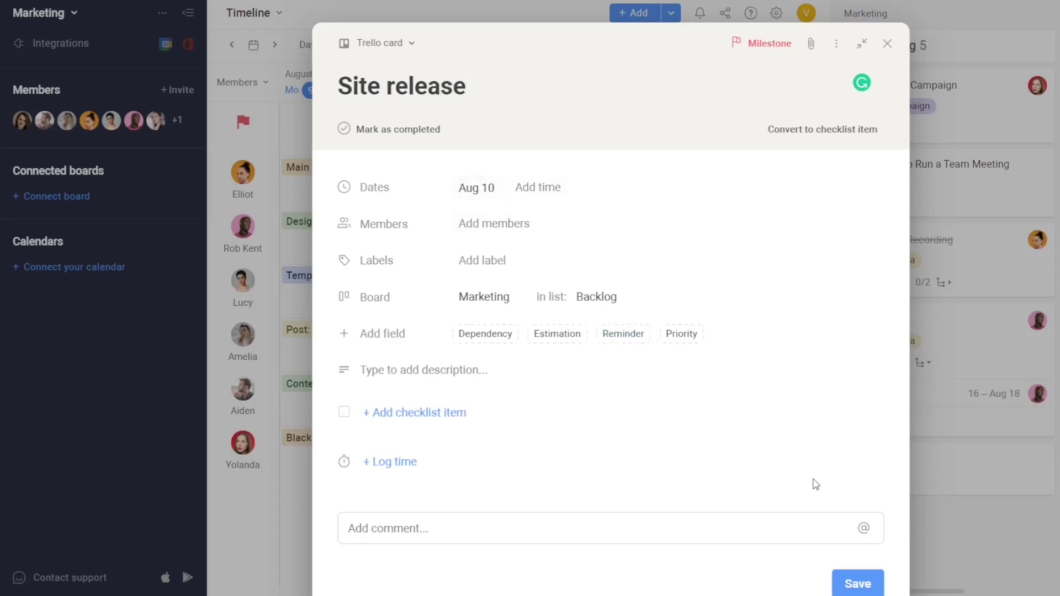
click(858, 579)
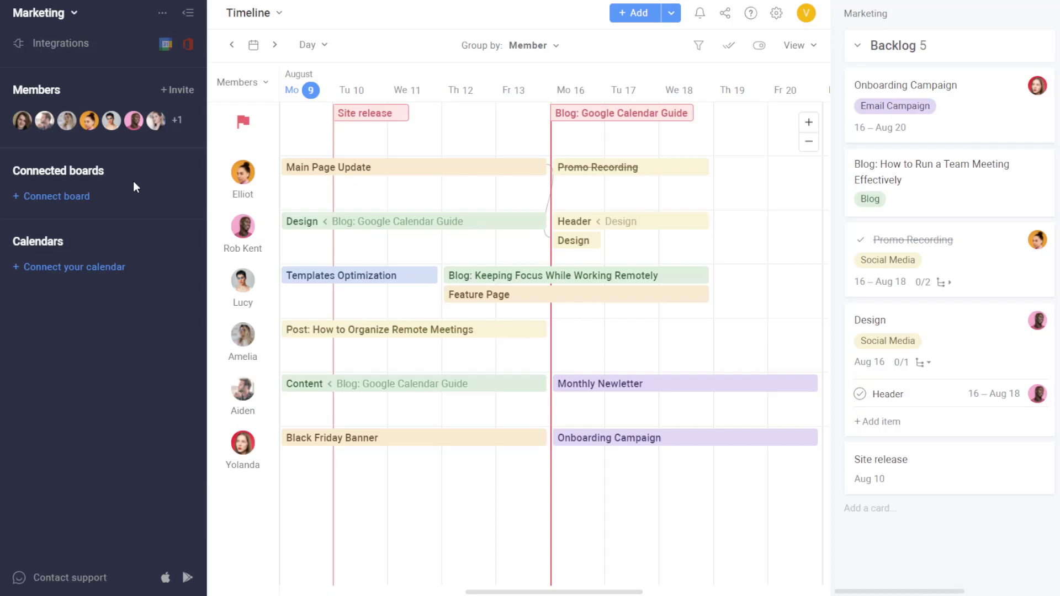
- Connect the Customer Success board so its cards appear on the timeline
click(84, 197)
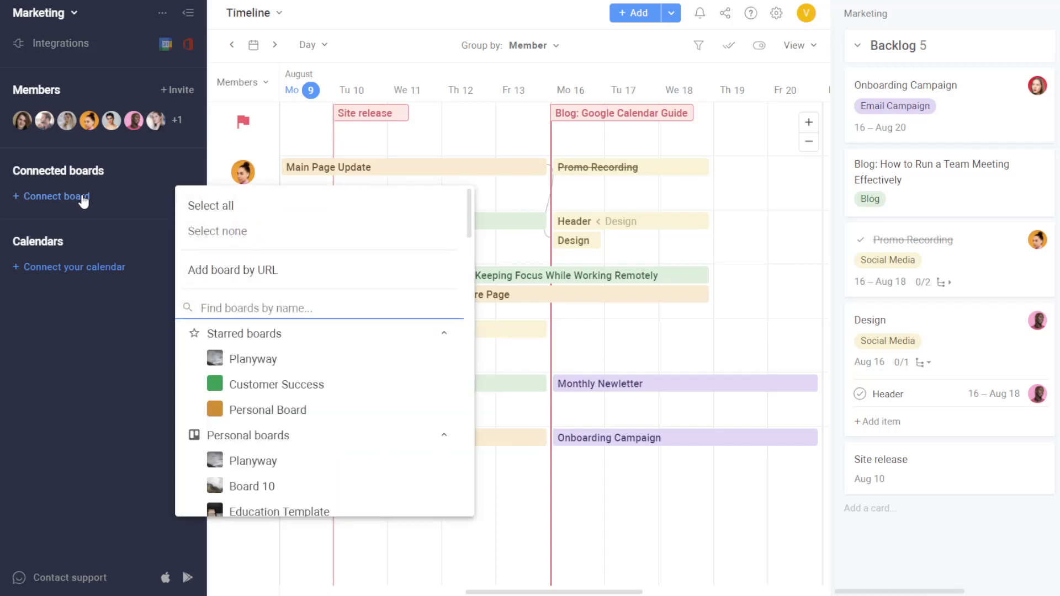
click(265, 385)
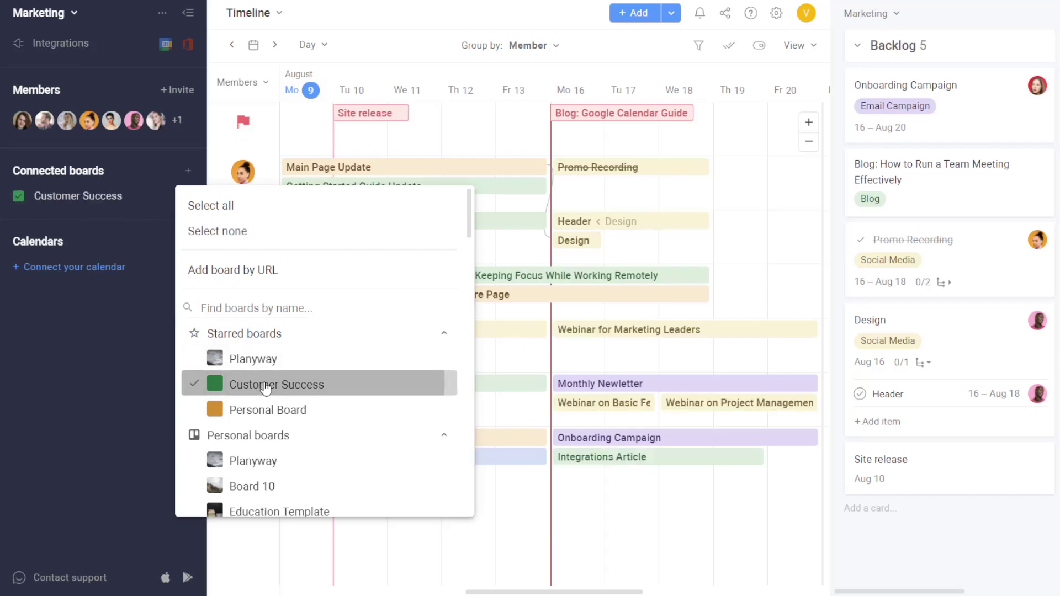
click(615, 542)
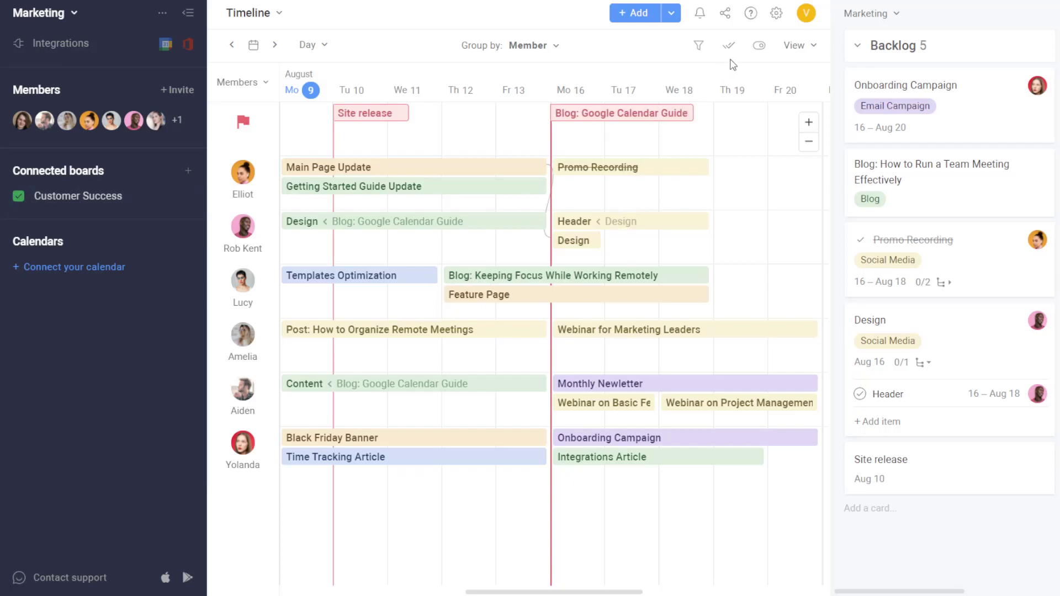
- Display board names and dates on the timeline cards, and turn both display options off again
click(759, 47)
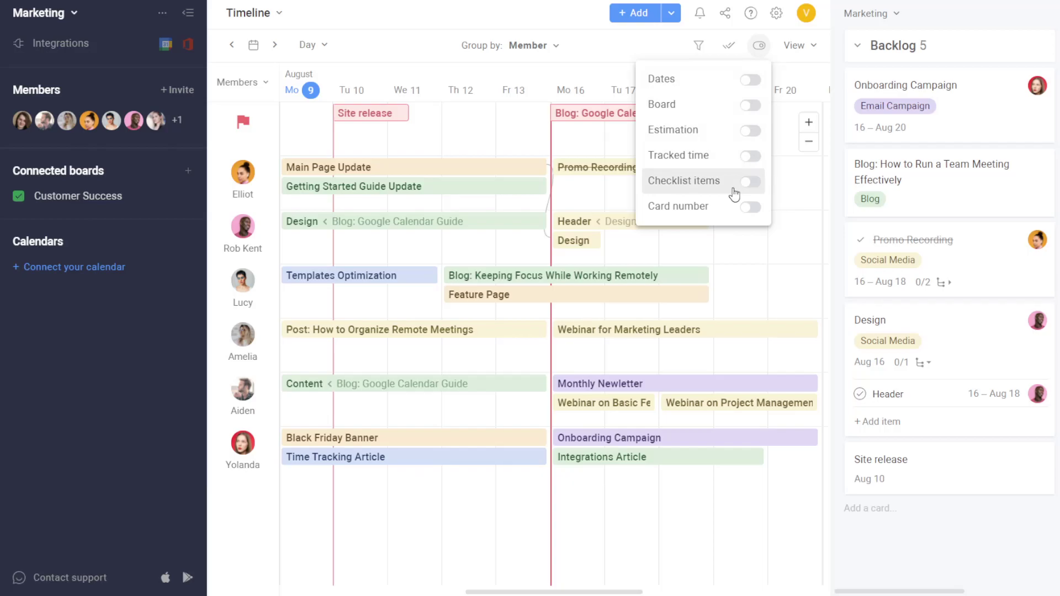
click(737, 113)
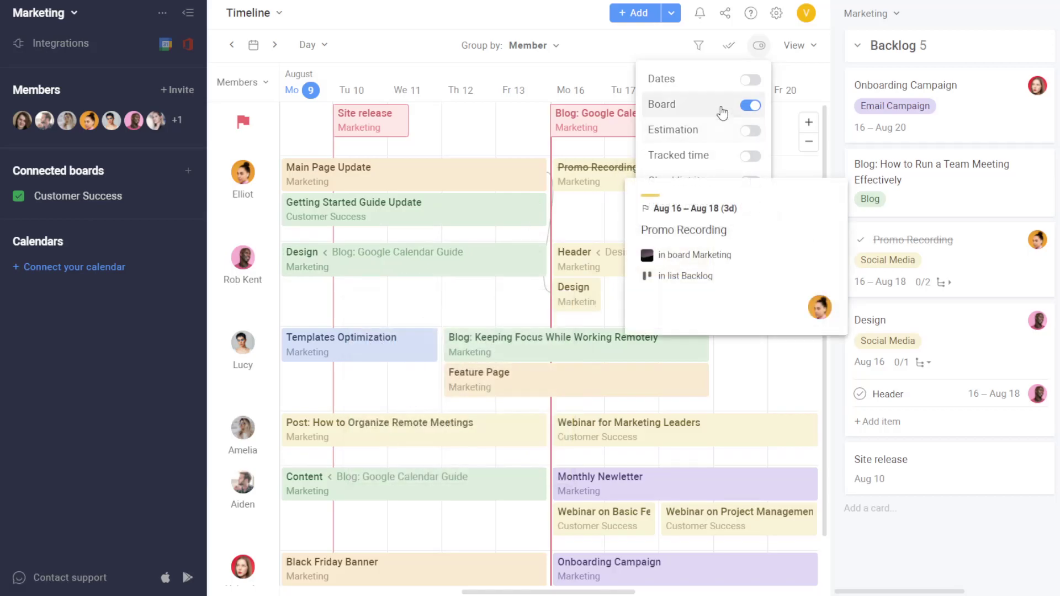
click(749, 82)
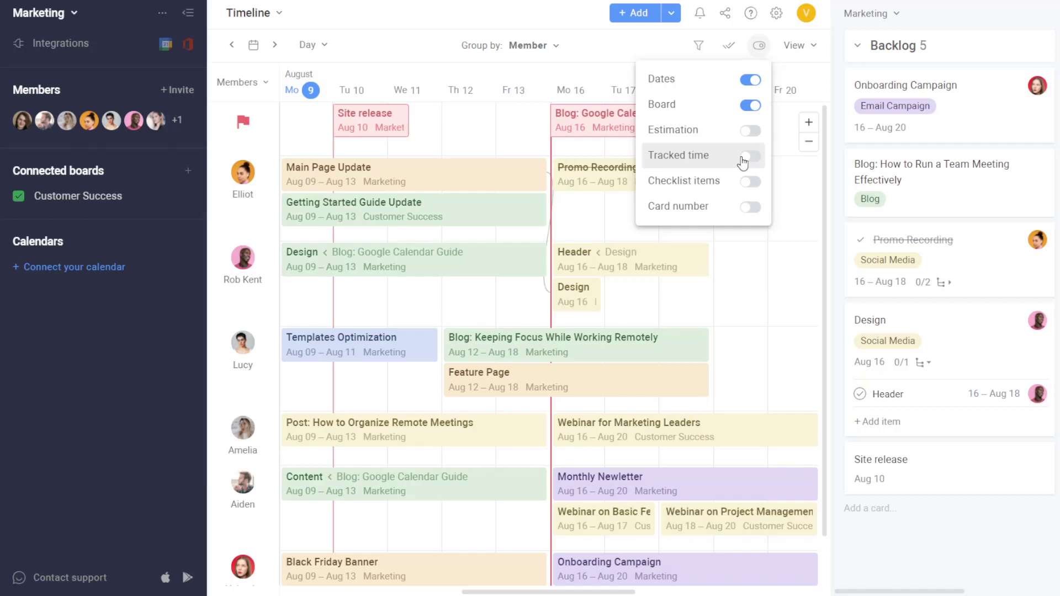
click(734, 79)
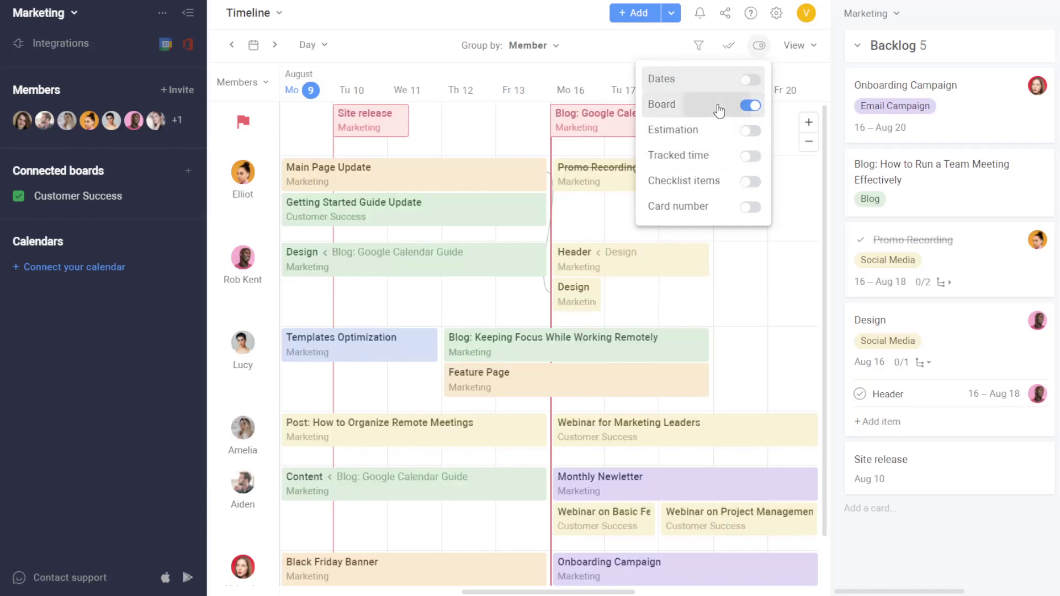
click(719, 110)
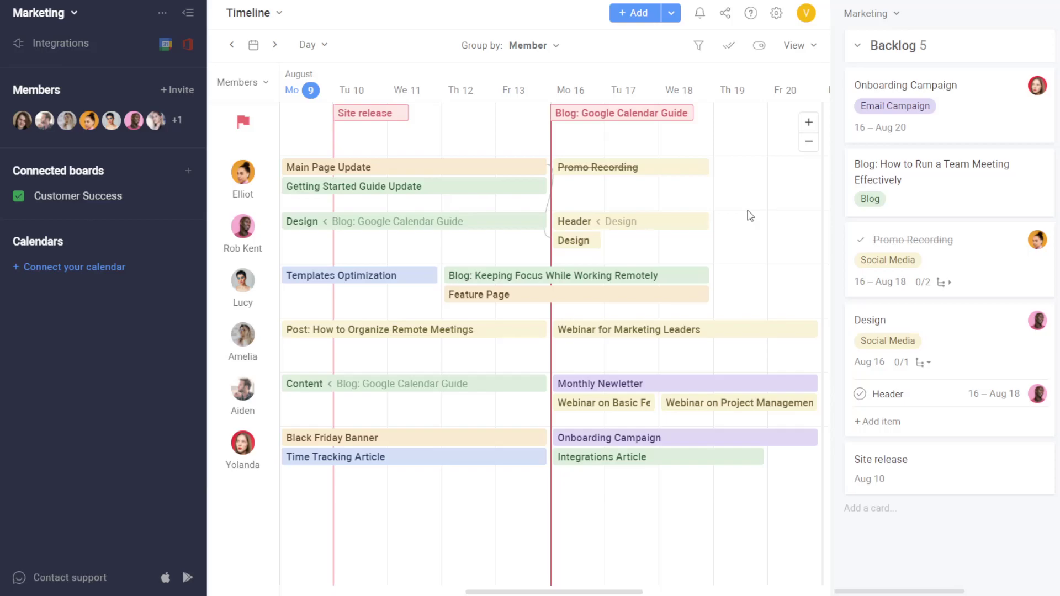
- Set the timeline grouping to None to see all cards in one list
click(496, 48)
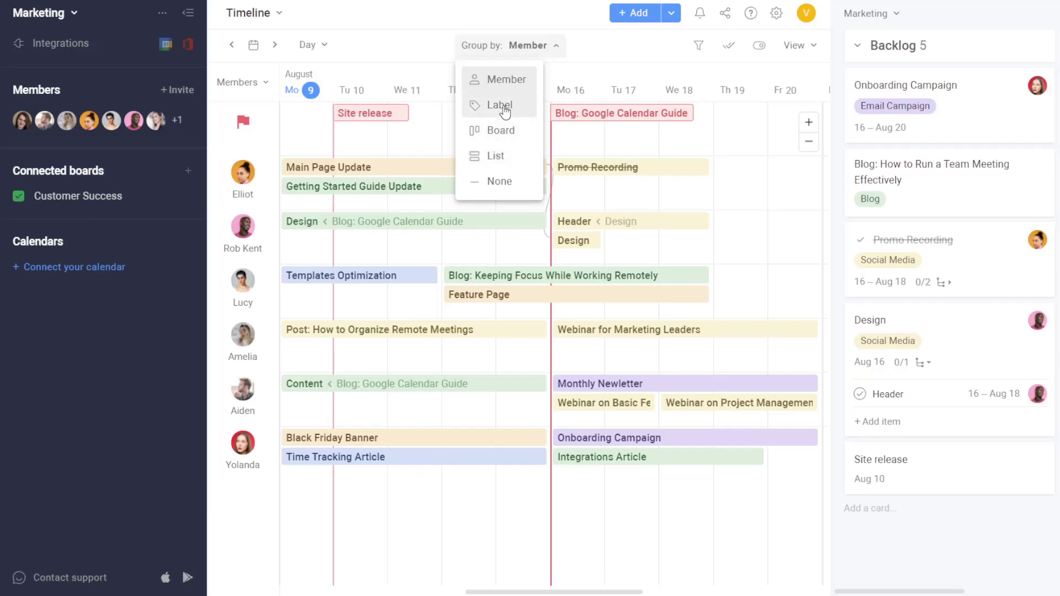
click(499, 190)
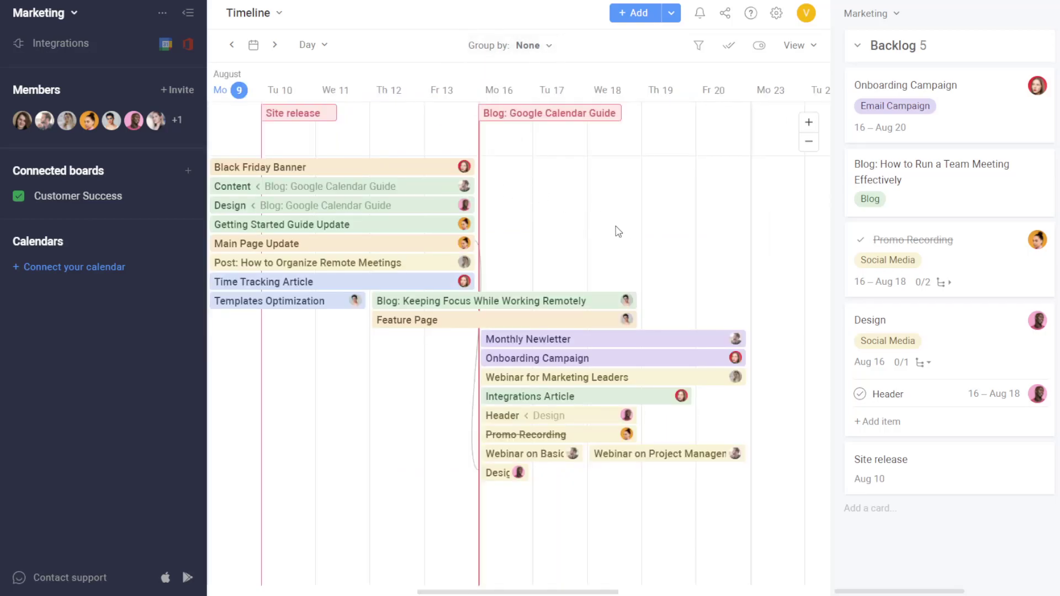
click(618, 231)
click(885, 43)
- Group the timeline cards by label, and switch the grouping to list
click(535, 47)
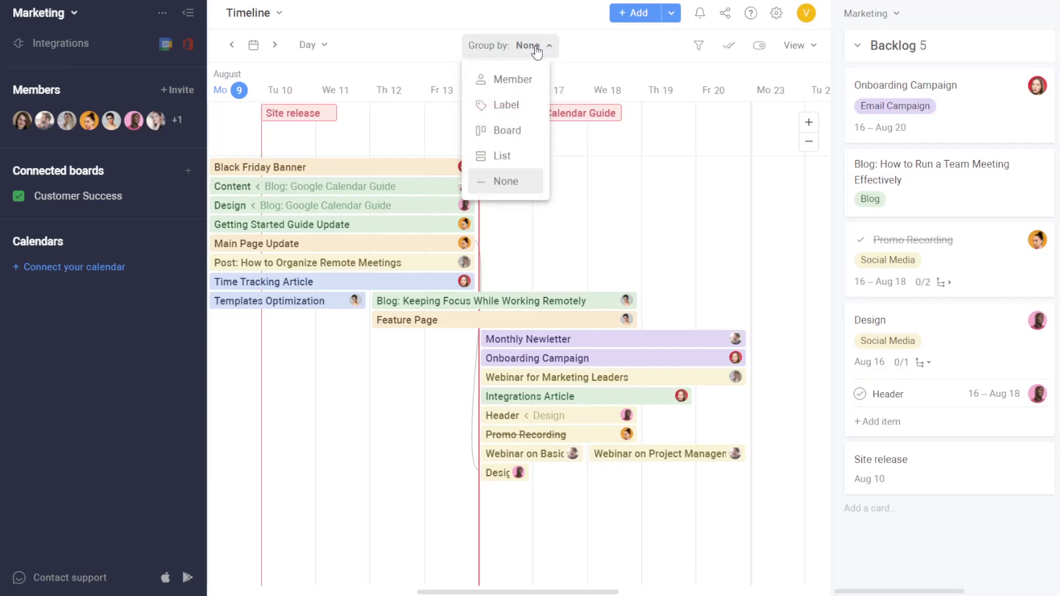
click(529, 117)
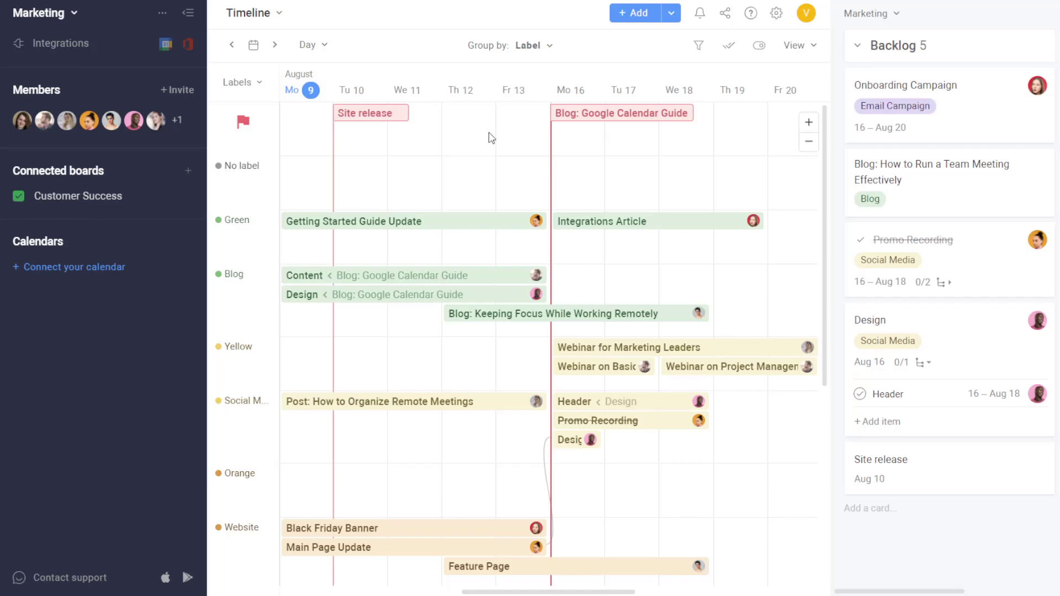
click(525, 45)
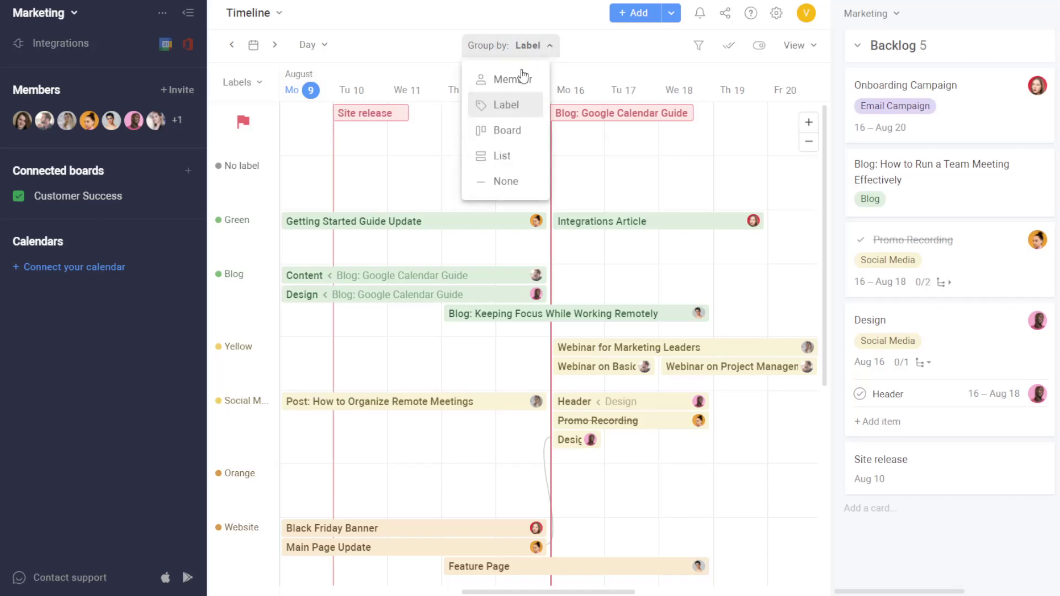
click(515, 156)
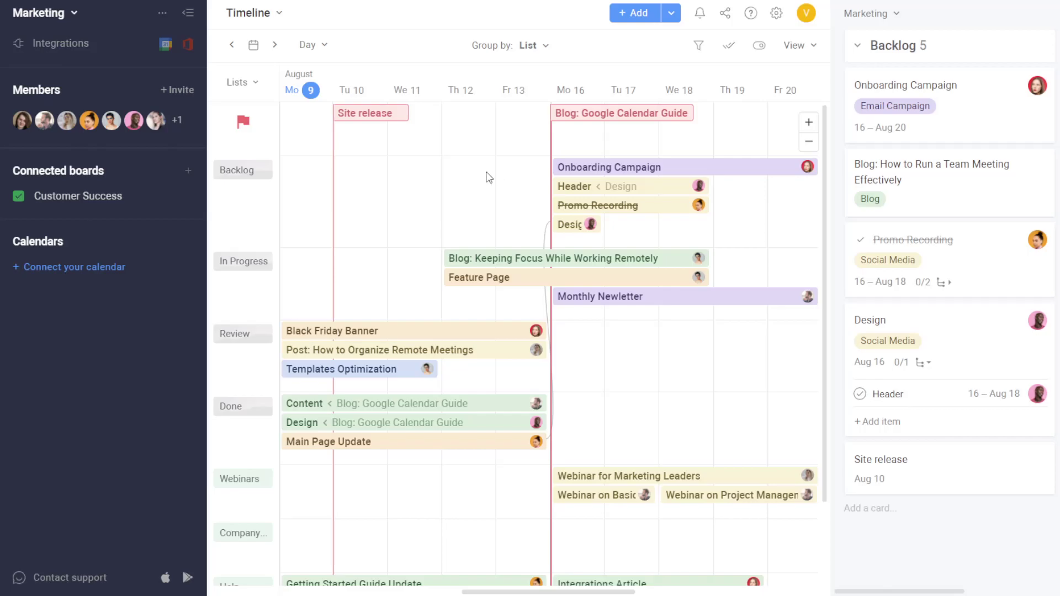
- Group the timeline cards by board, and return the grouping to member
click(526, 46)
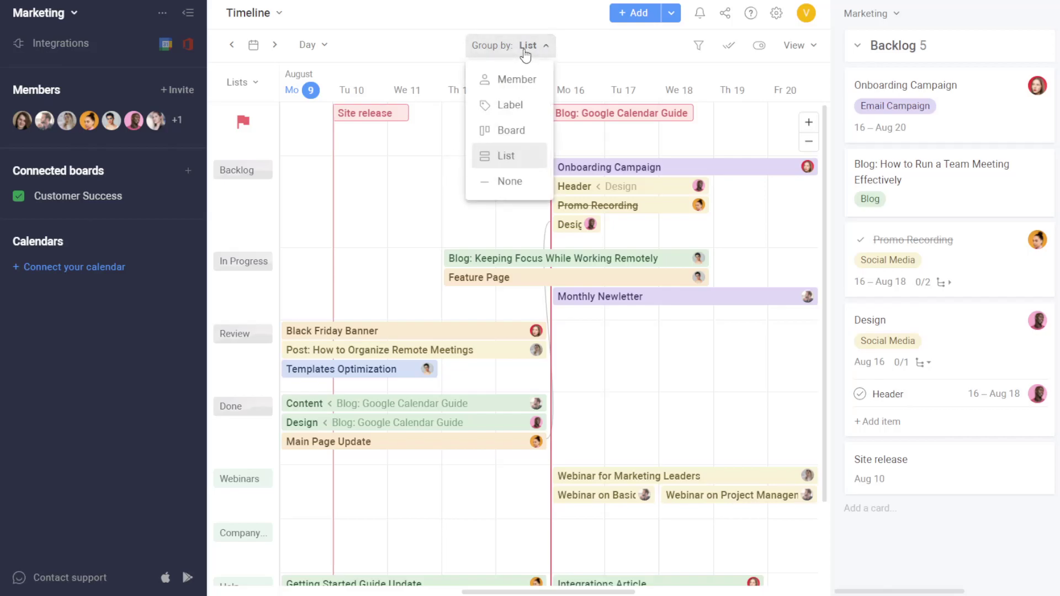
click(523, 132)
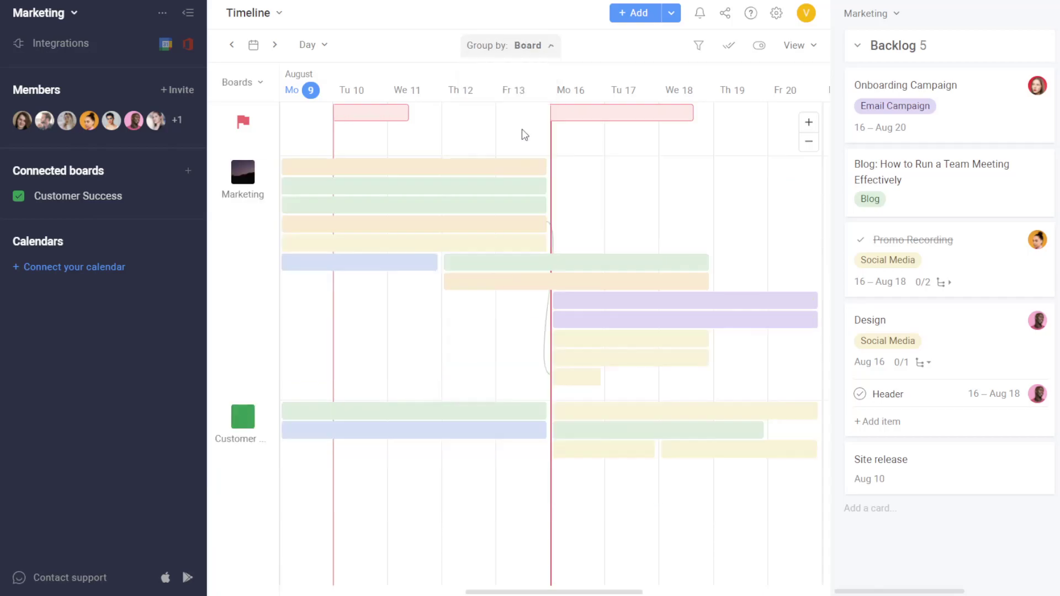
mouse_move(511, 167)
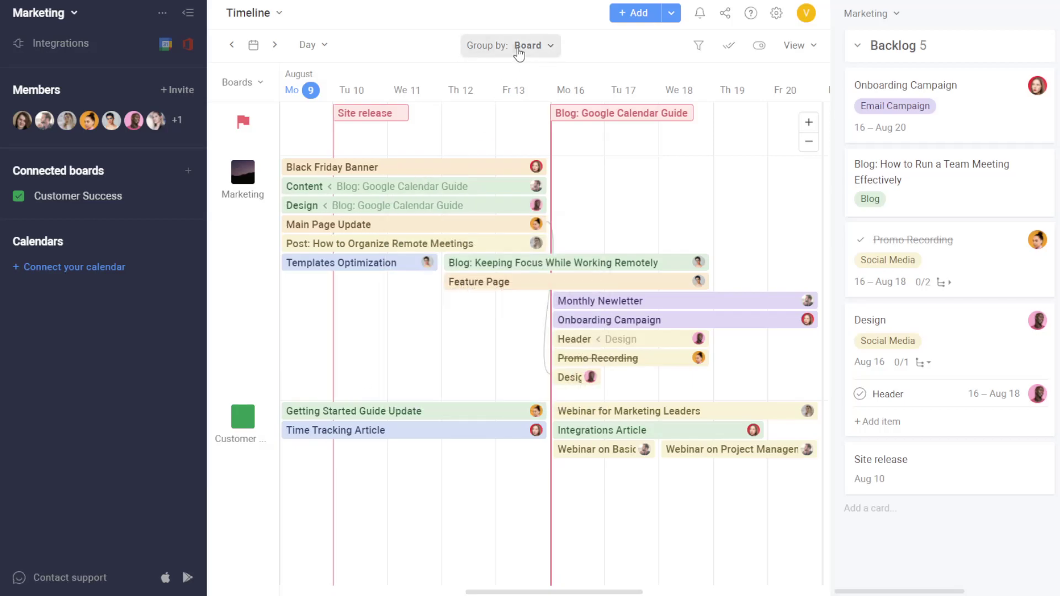
click(519, 49)
click(508, 80)
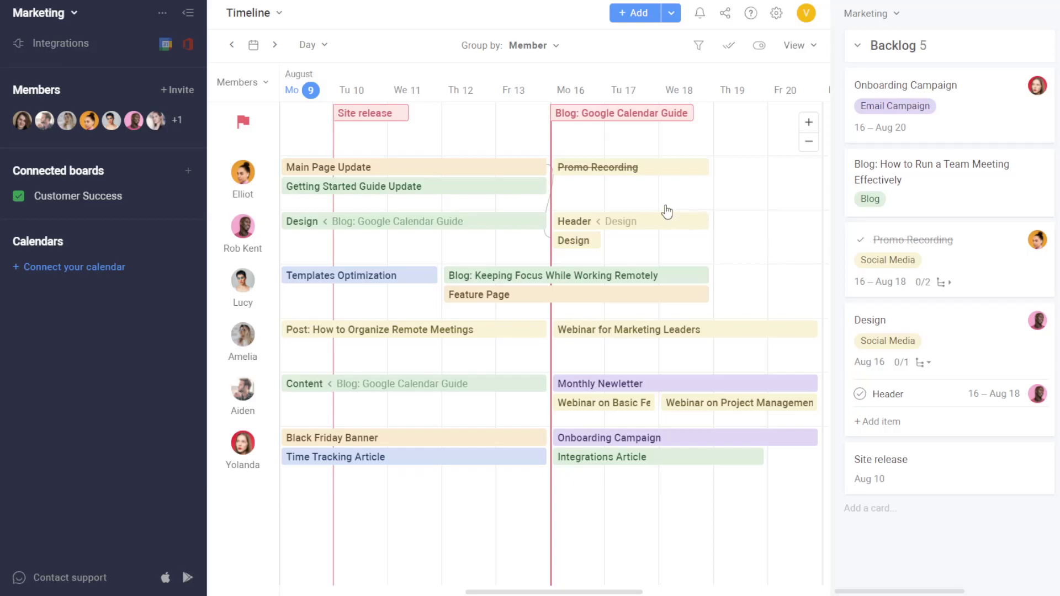
- Switch to the time tracking view in list layout and limit it to one's own entries
click(276, 13)
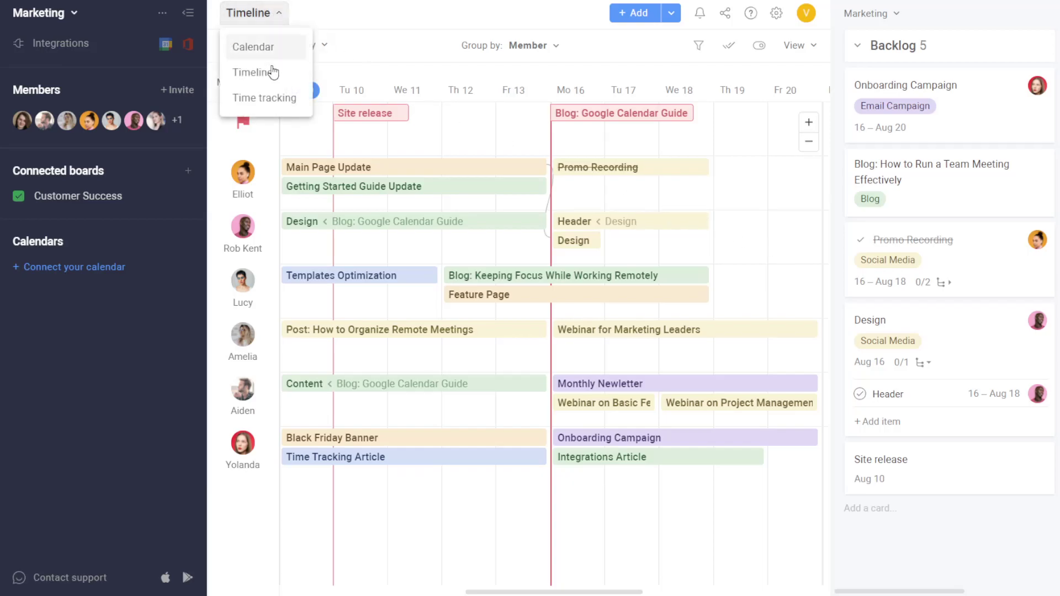
click(279, 100)
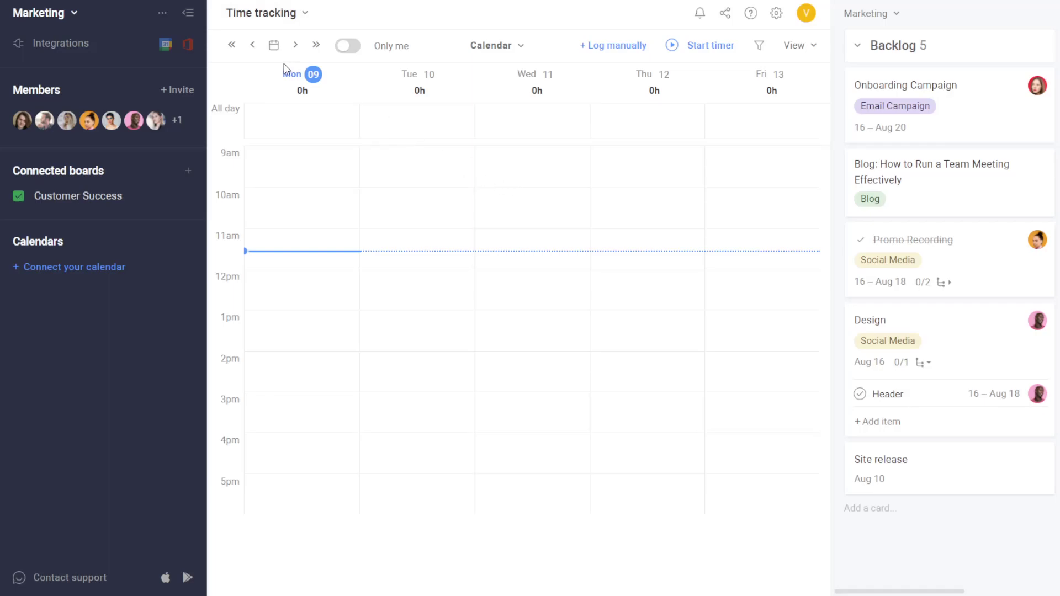
click(492, 51)
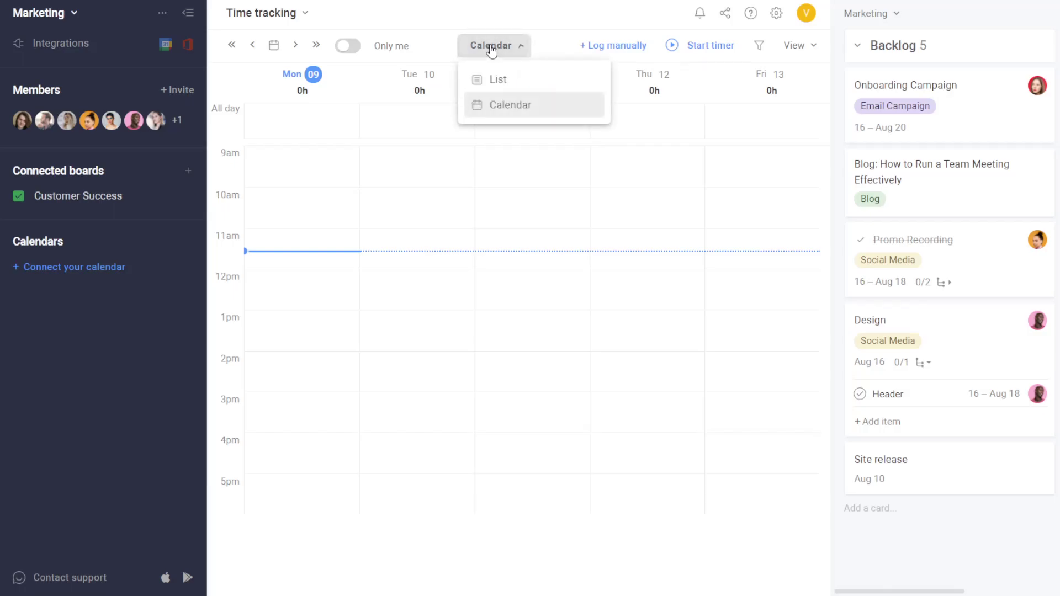
click(506, 81)
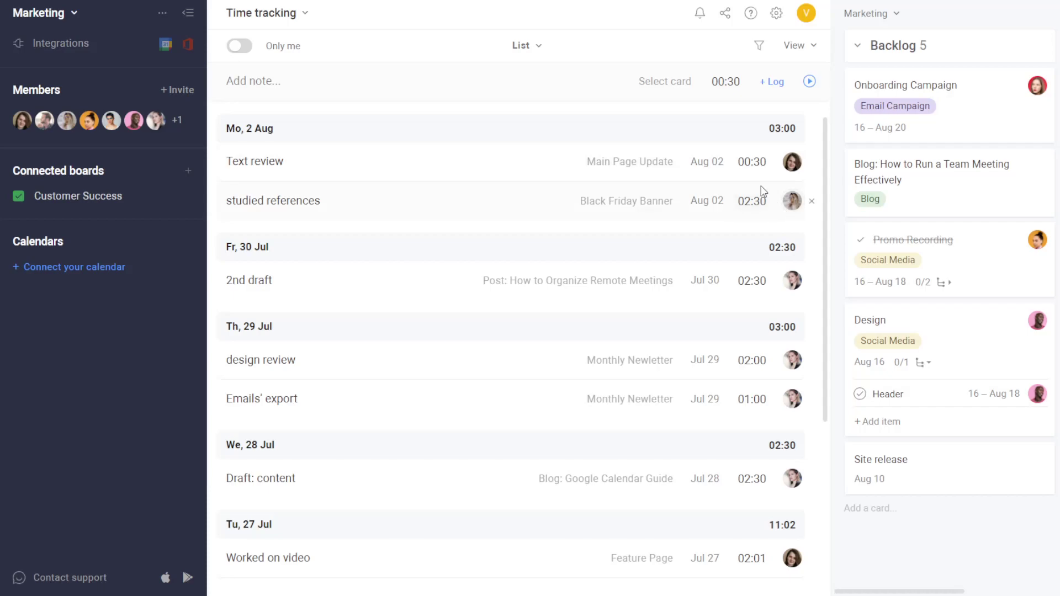
click(242, 47)
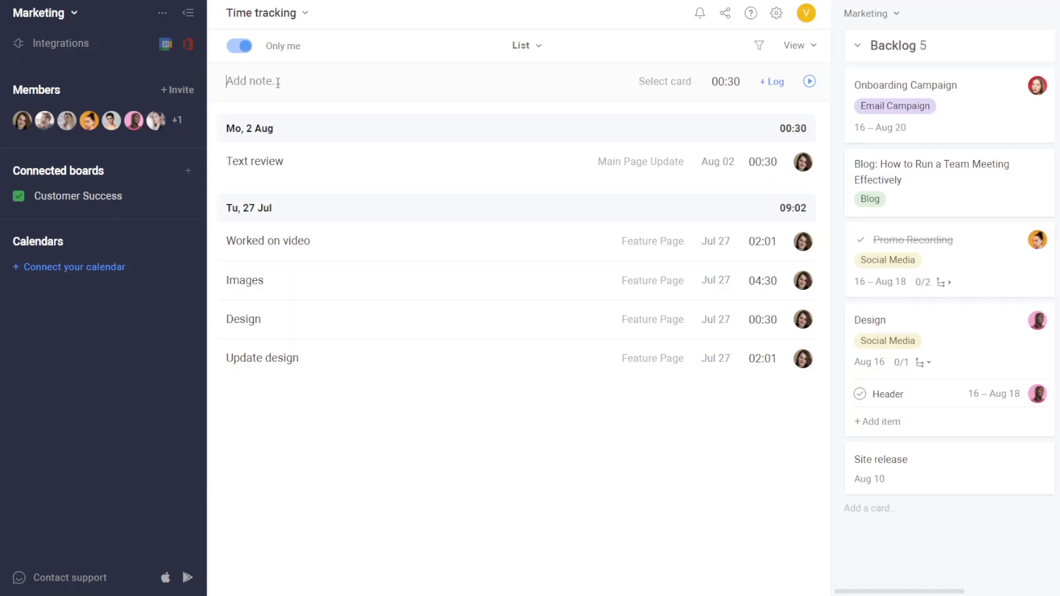
- Start a timer for the Main Page Update card with the note "changed the header"
text(changed the header)
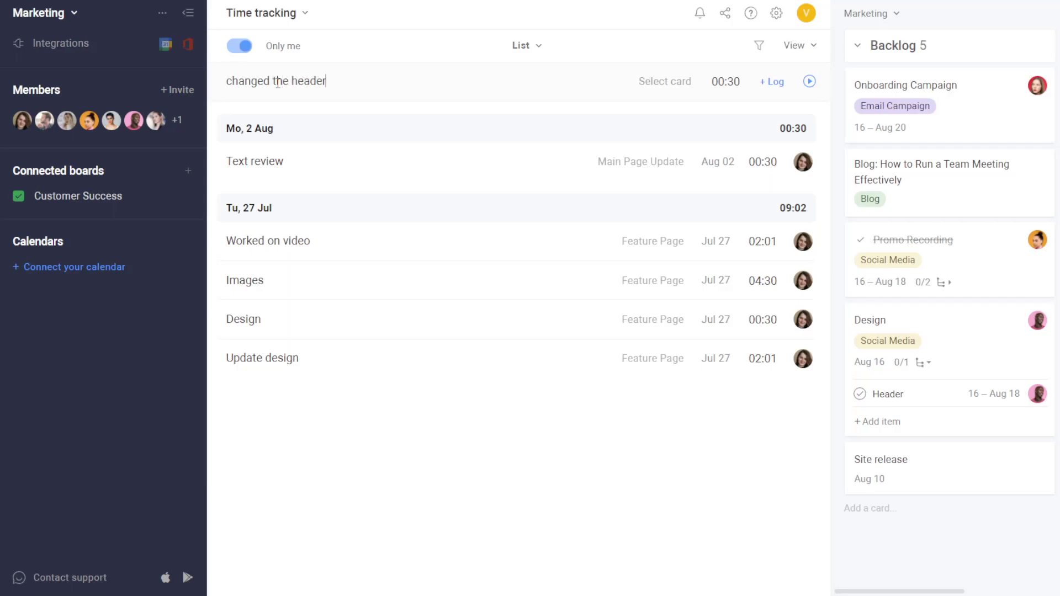
click(685, 86)
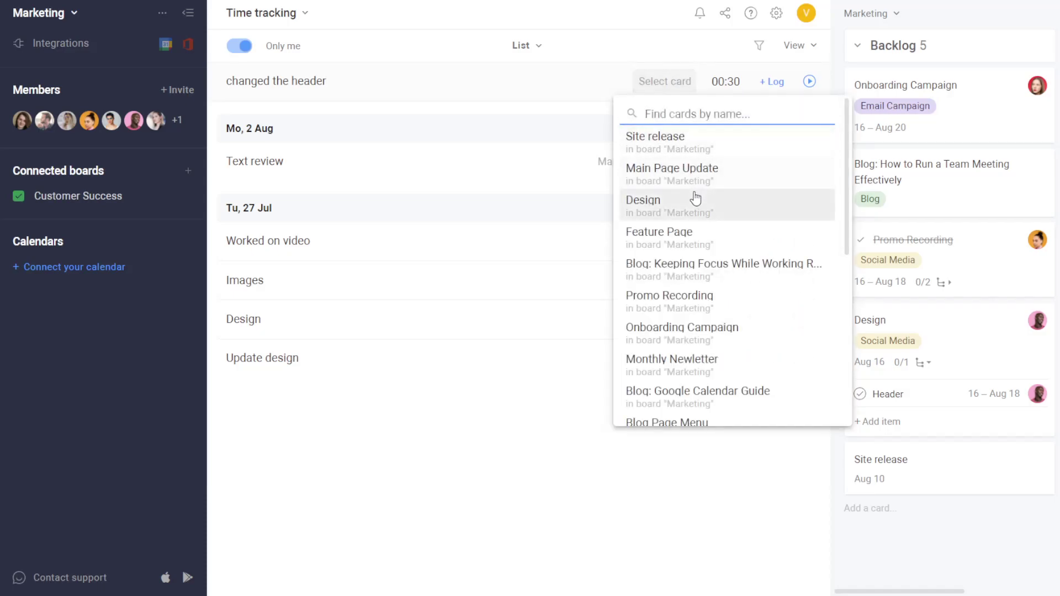
click(708, 176)
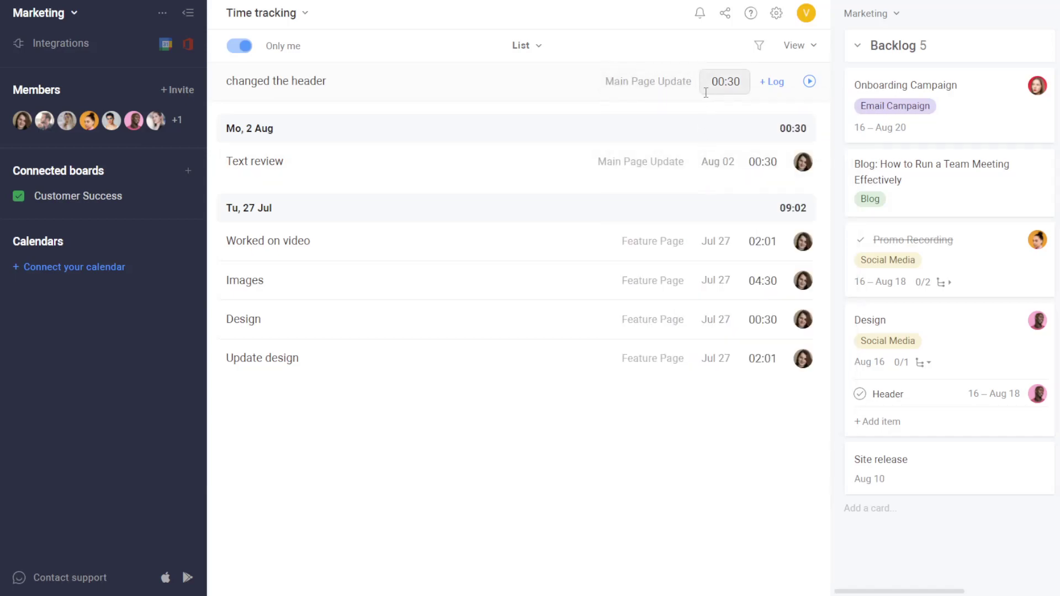
click(809, 82)
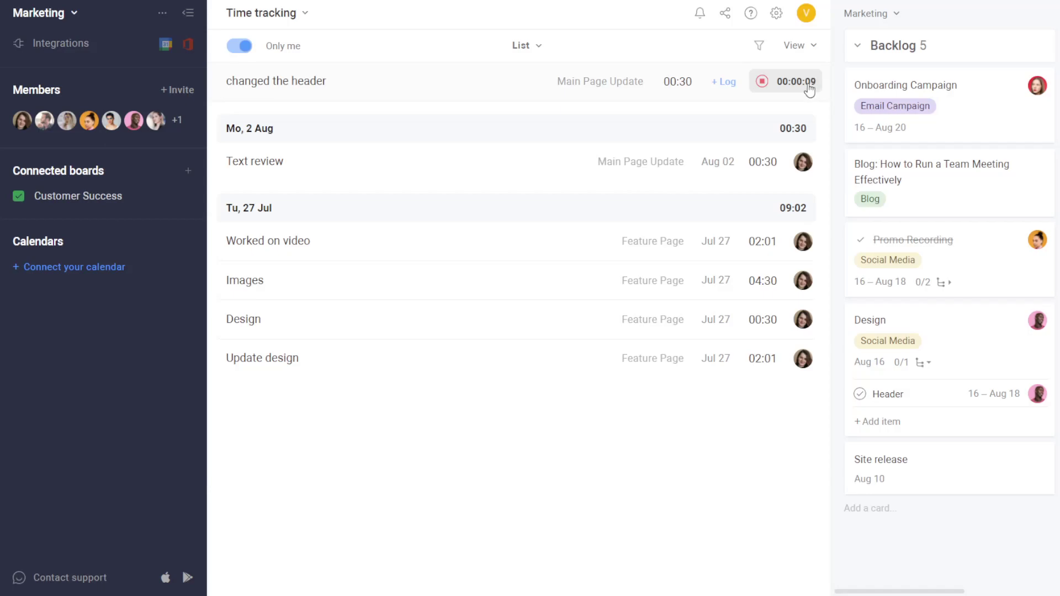
- Stop the running timer, and look at the duration and date options for logging time manually
click(809, 88)
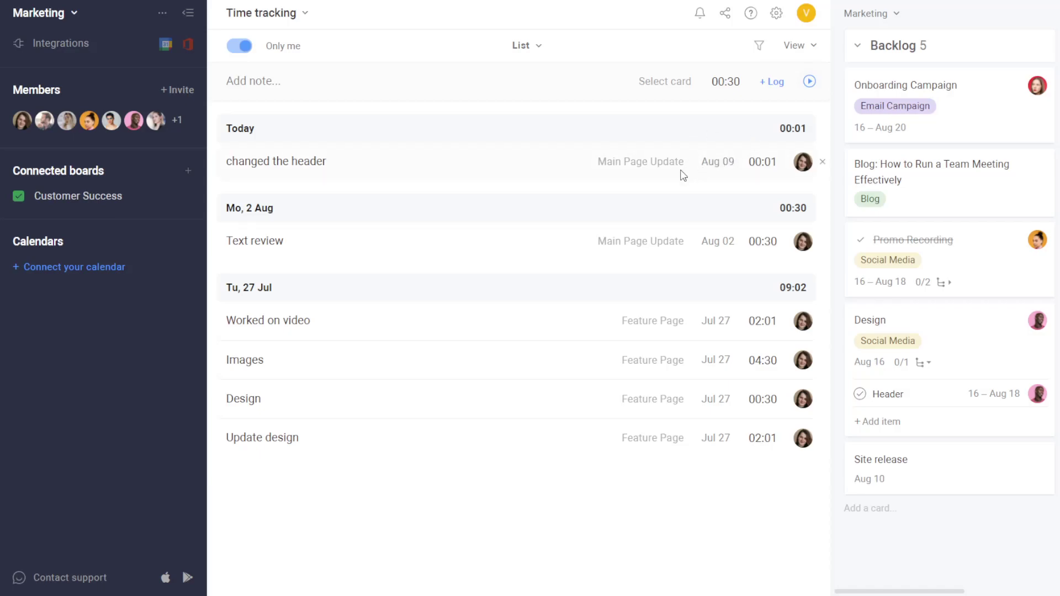
click(729, 80)
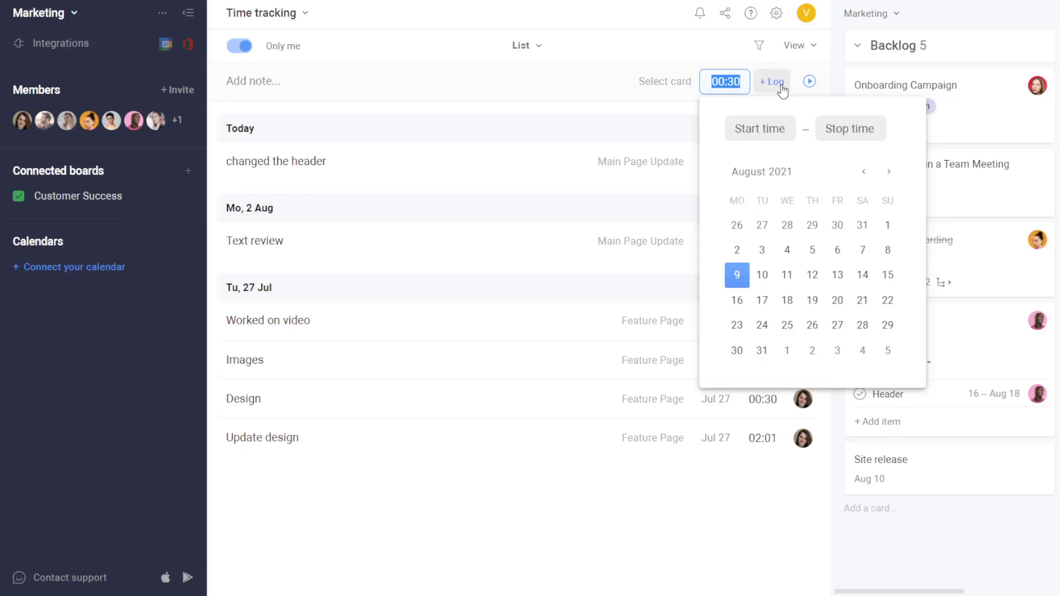
click(636, 54)
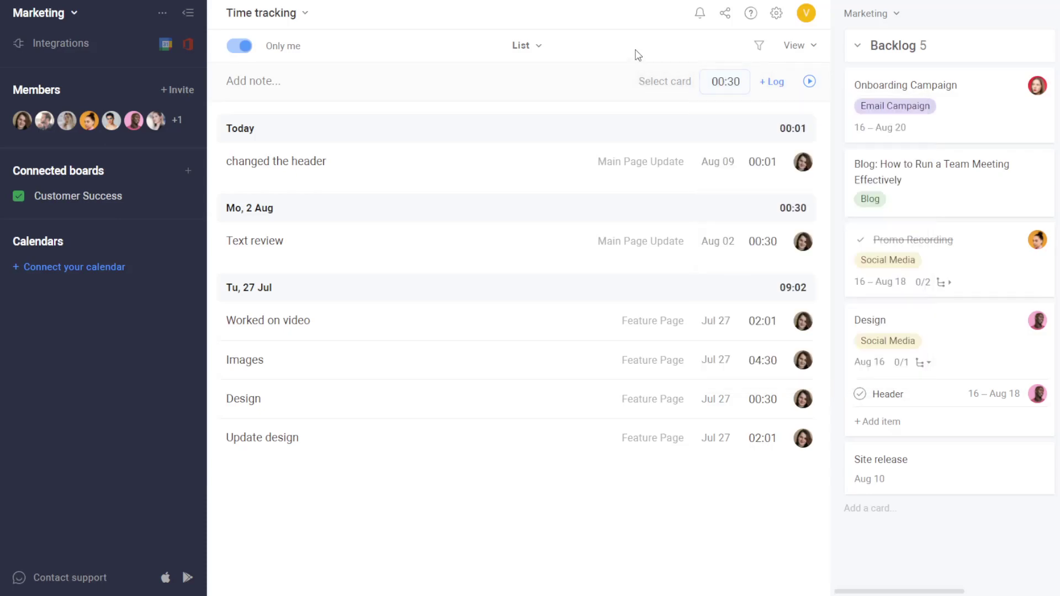
- Switch time tracking to the calendar layout and go back to the days around July 27
click(533, 52)
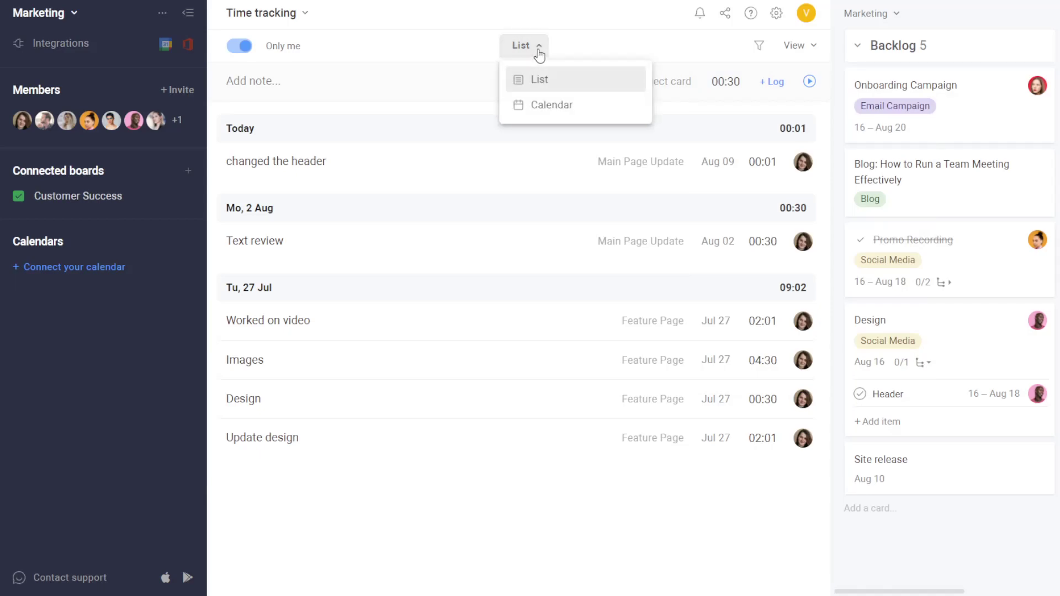
click(571, 107)
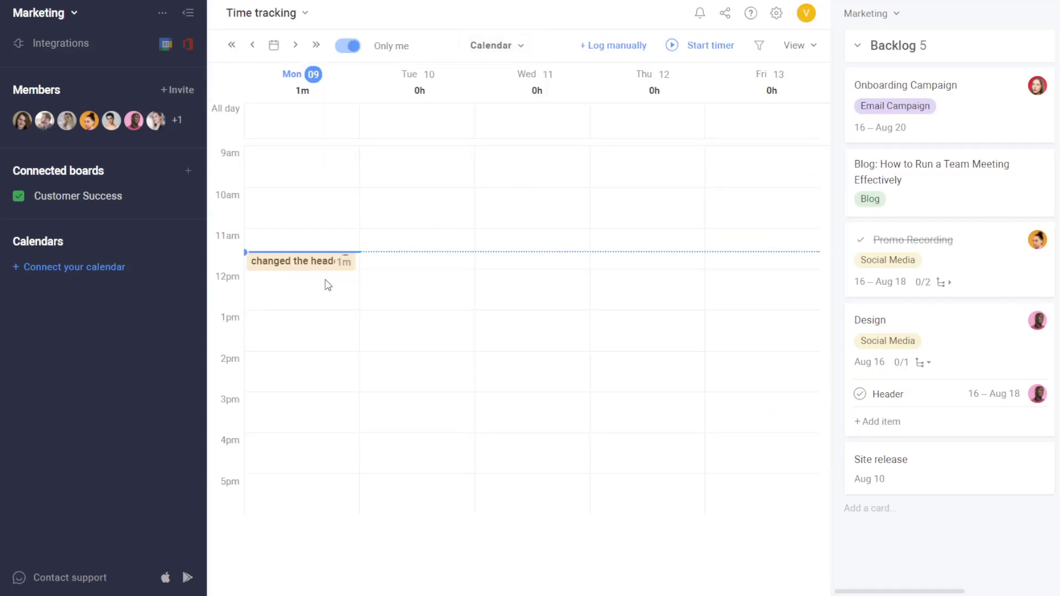
click(253, 45)
click(252, 46)
click(252, 46)
click(252, 46)
click(253, 45)
click(253, 45)
click(252, 45)
click(252, 46)
click(252, 46)
click(252, 45)
click(252, 45)
click(252, 45)
click(253, 46)
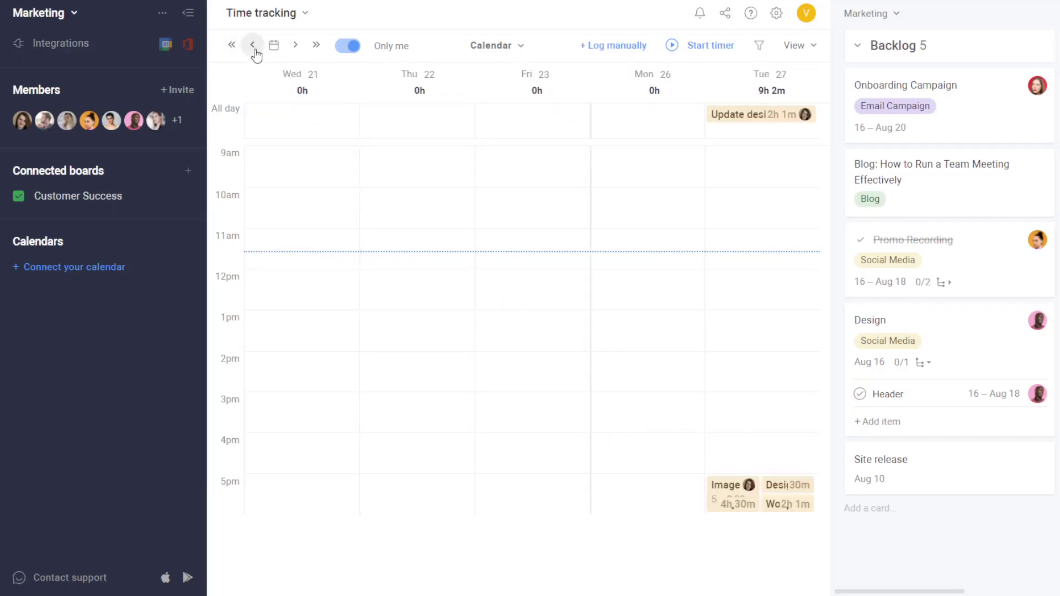
click(295, 45)
- Show all members' time entries for the week of July 26 to 30
click(346, 47)
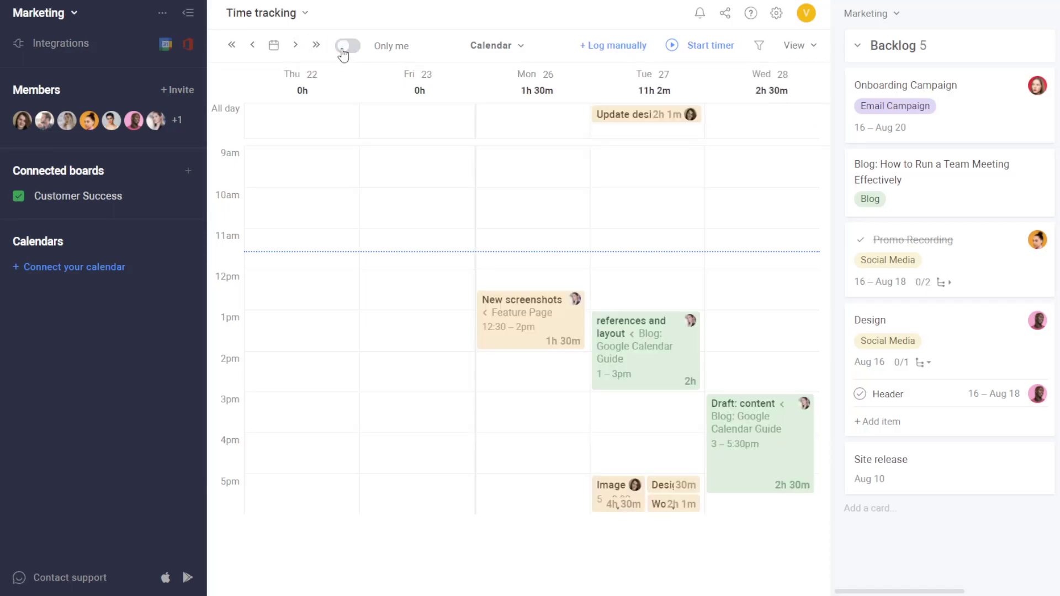
click(295, 45)
click(295, 45)
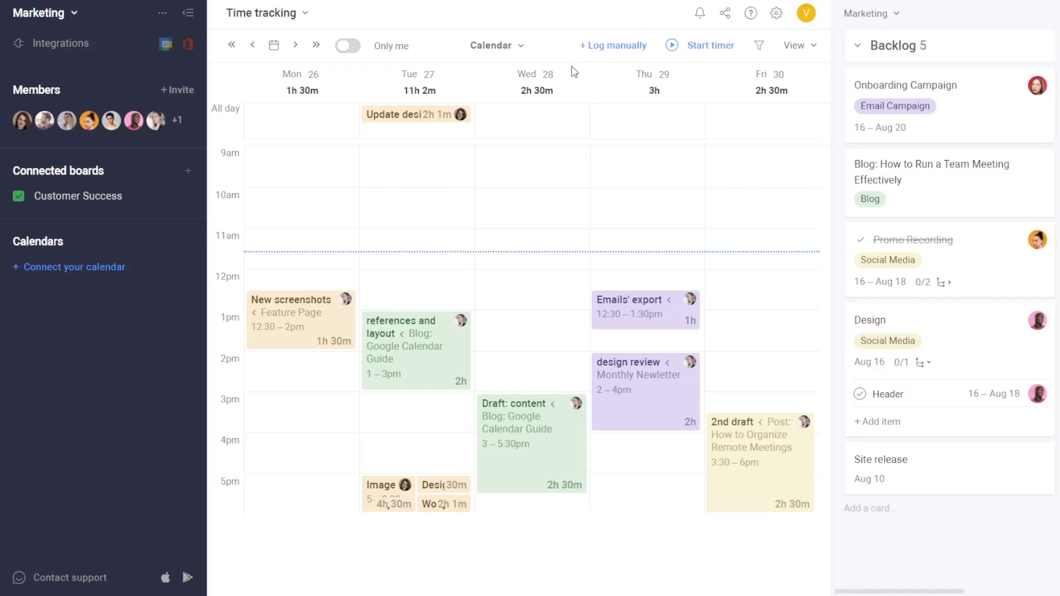
- Switch to the timeline view, open the Main Page Update card and bring up its time entries
click(294, 13)
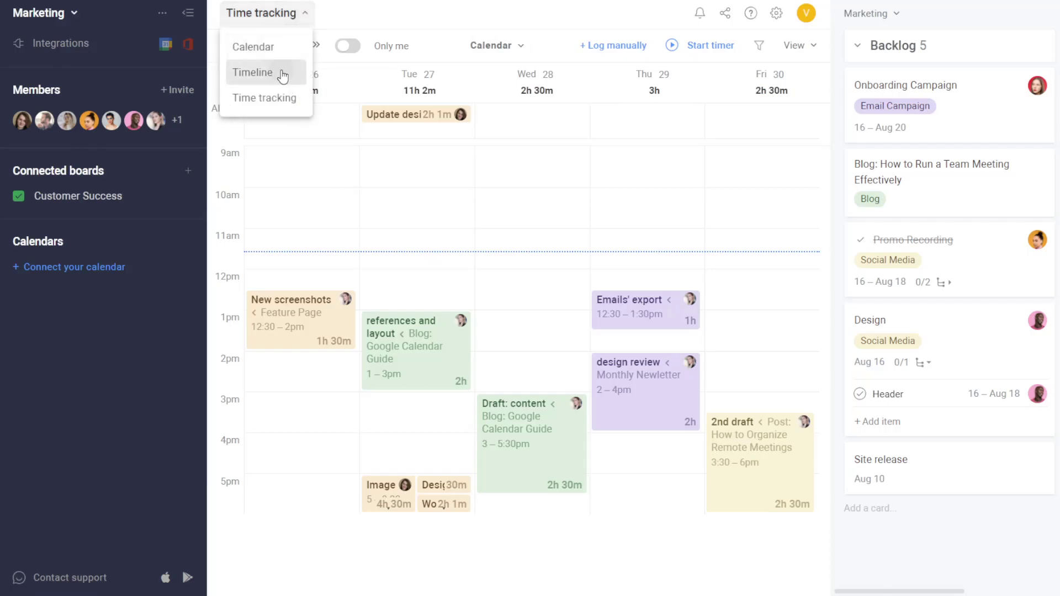
click(283, 72)
mouse_move(701, 285)
scroll(702, 285, right, 10)
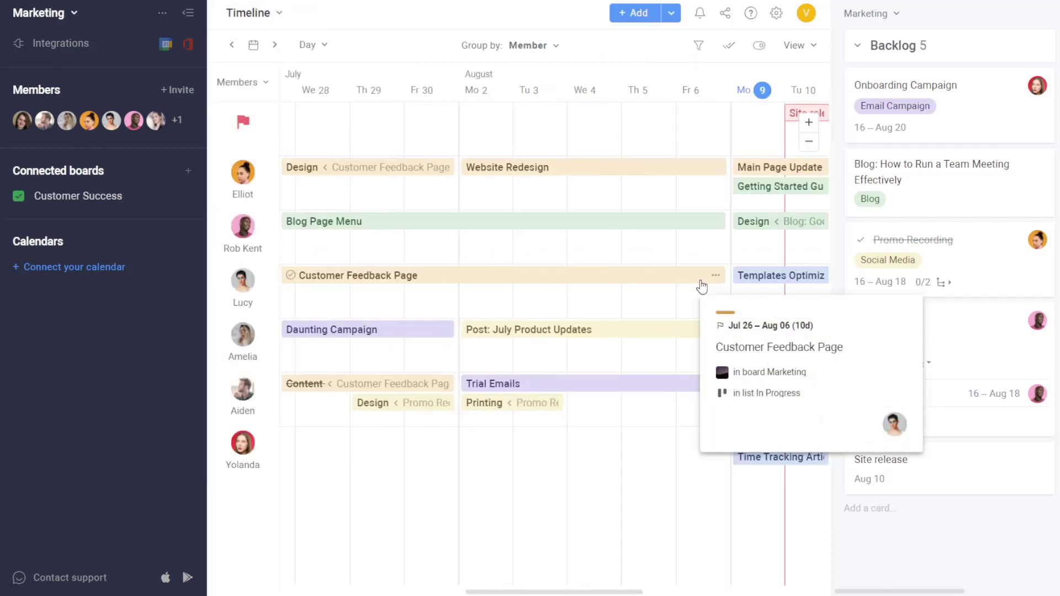
click(563, 167)
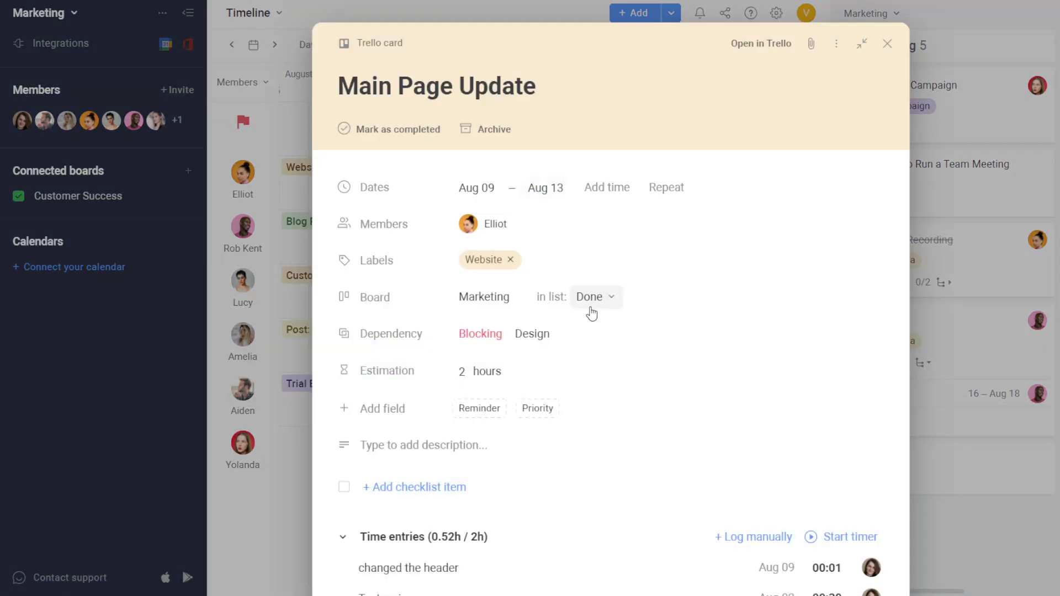
scroll(590, 309, down, 3)
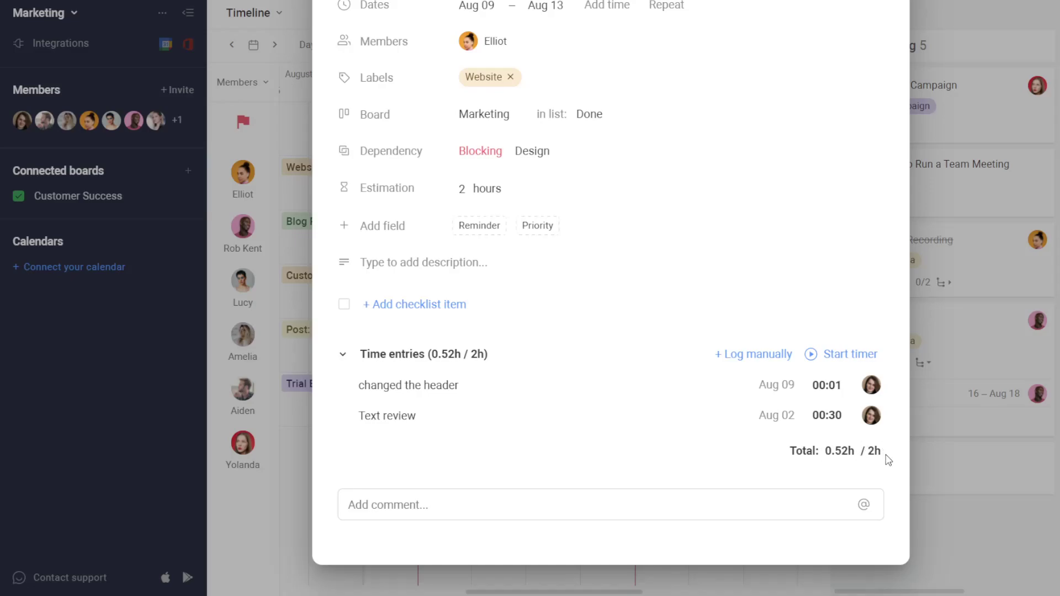
- Examine the Main Page Update card's estimation field, and close the card
click(464, 191)
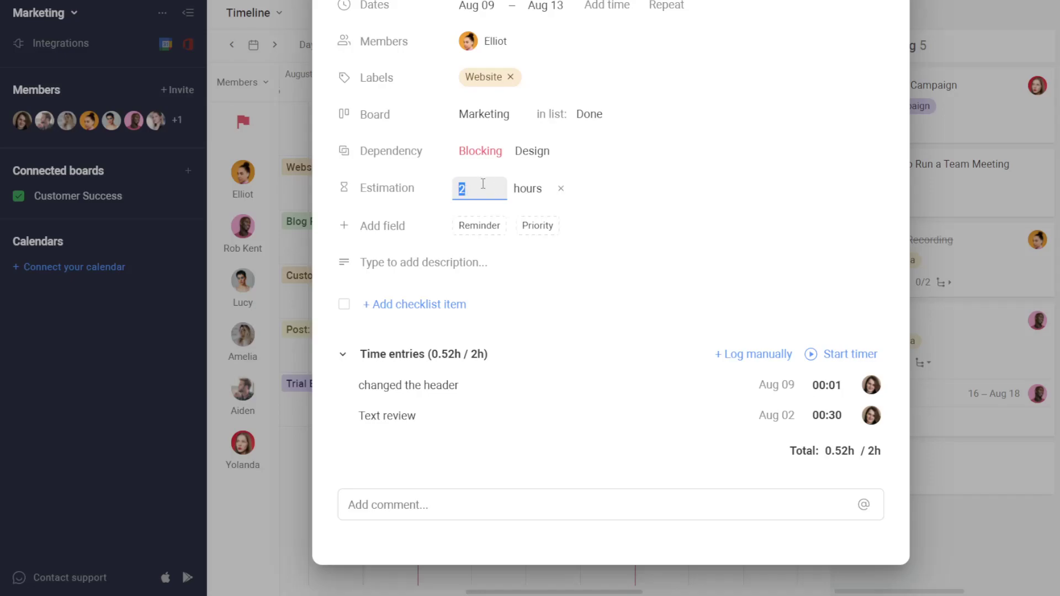
click(736, 316)
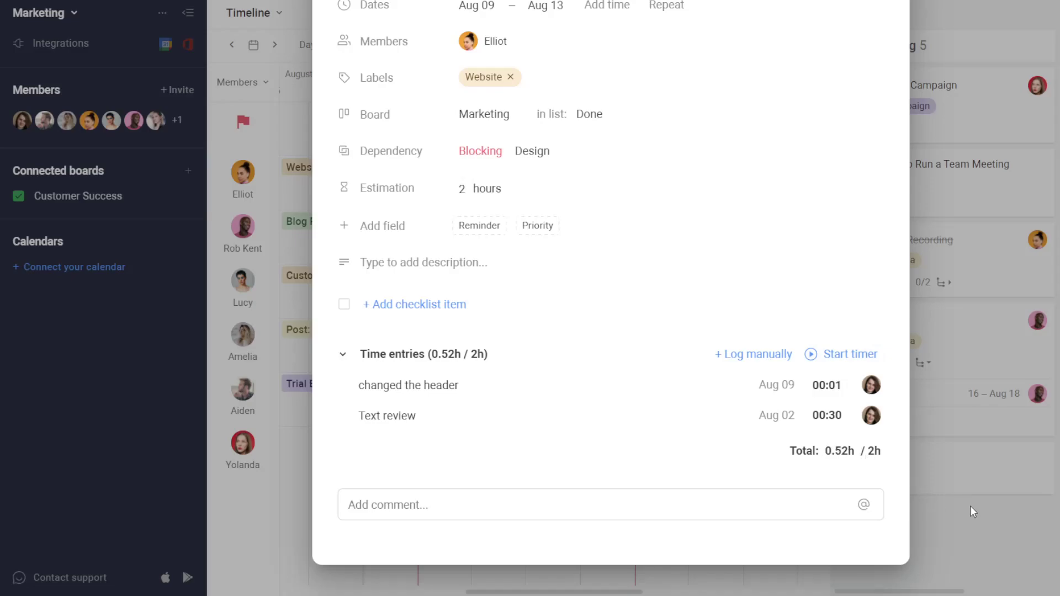
click(652, 572)
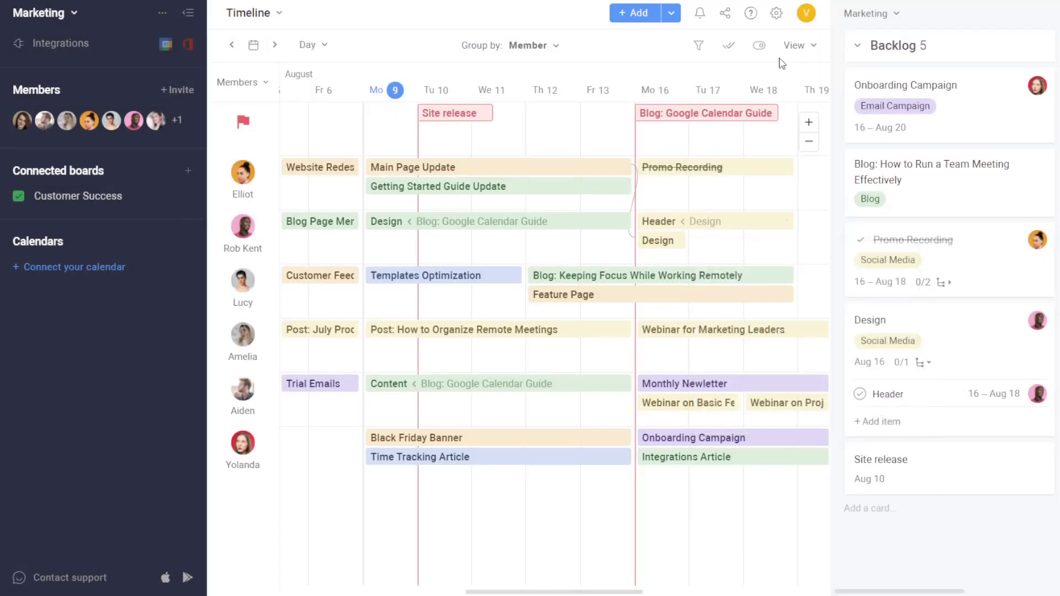
- Display tracked time and estimation on the timeline cards
click(758, 53)
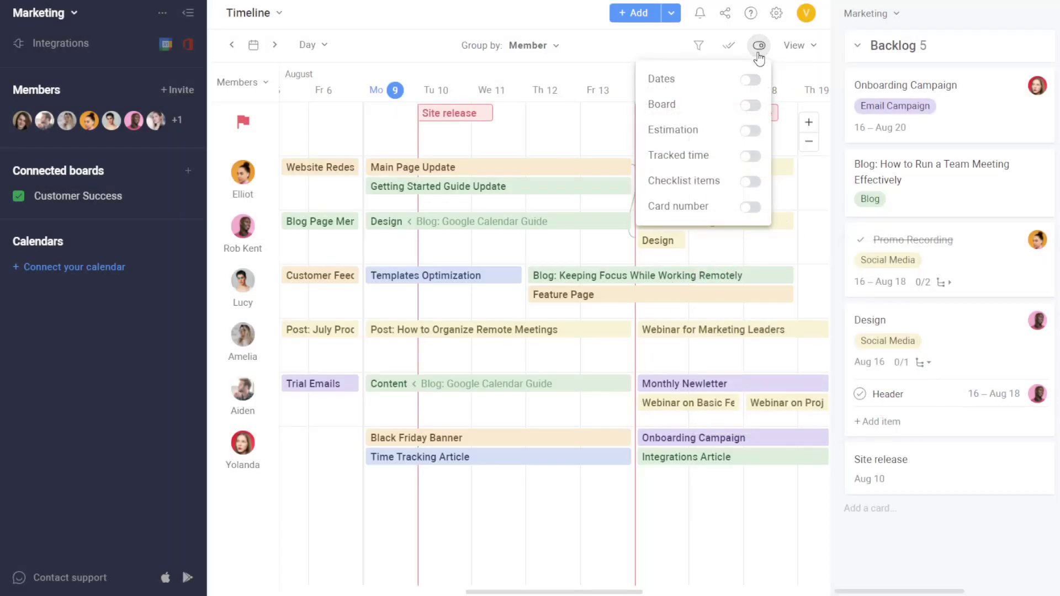
click(727, 156)
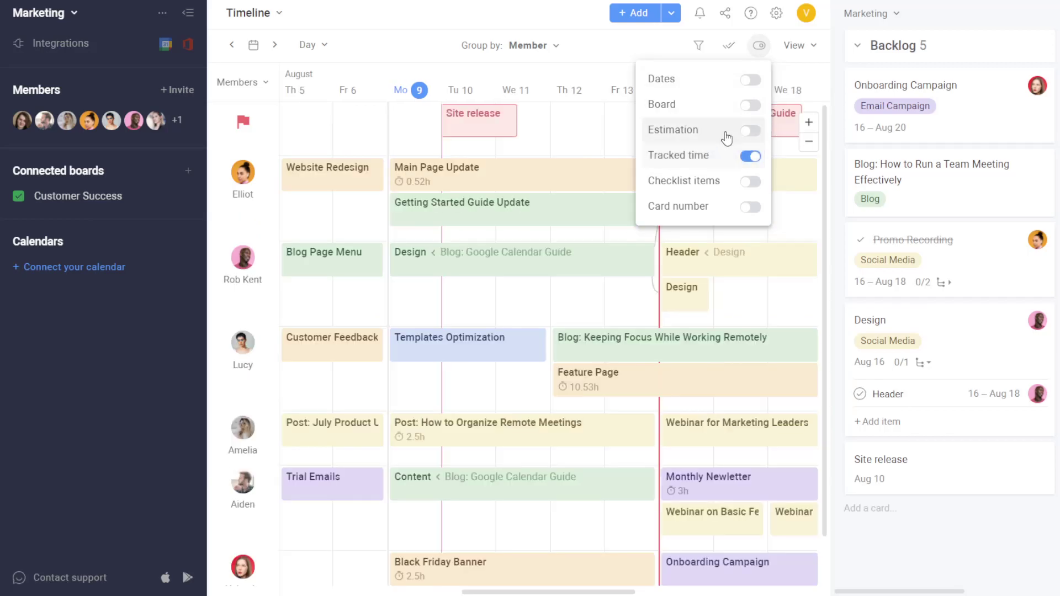
click(726, 137)
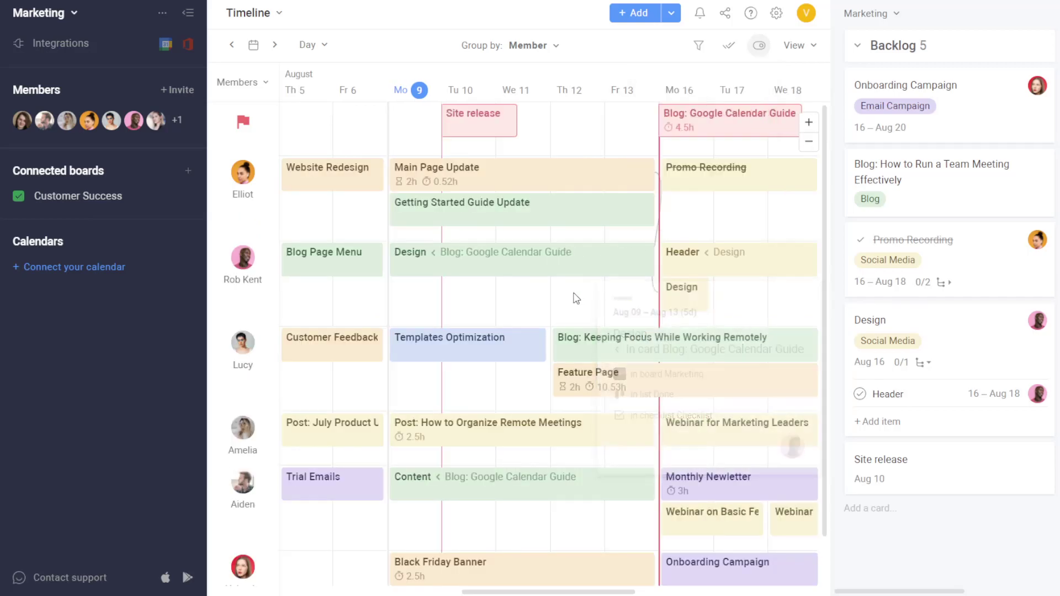
mouse_move(414, 182)
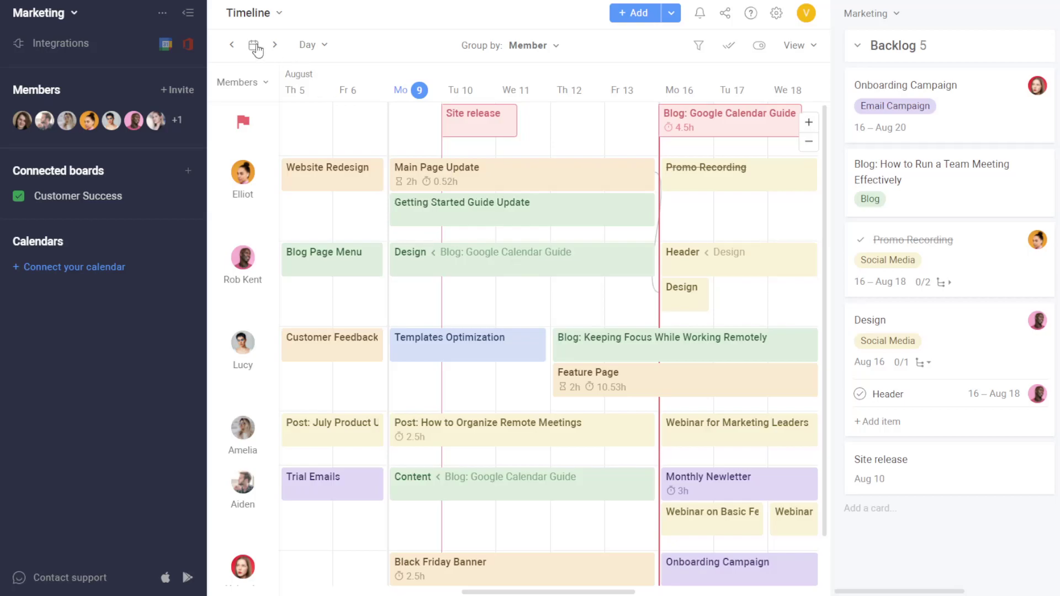
- Return to the time tracking view and look at its Excel and CSV export options
click(260, 25)
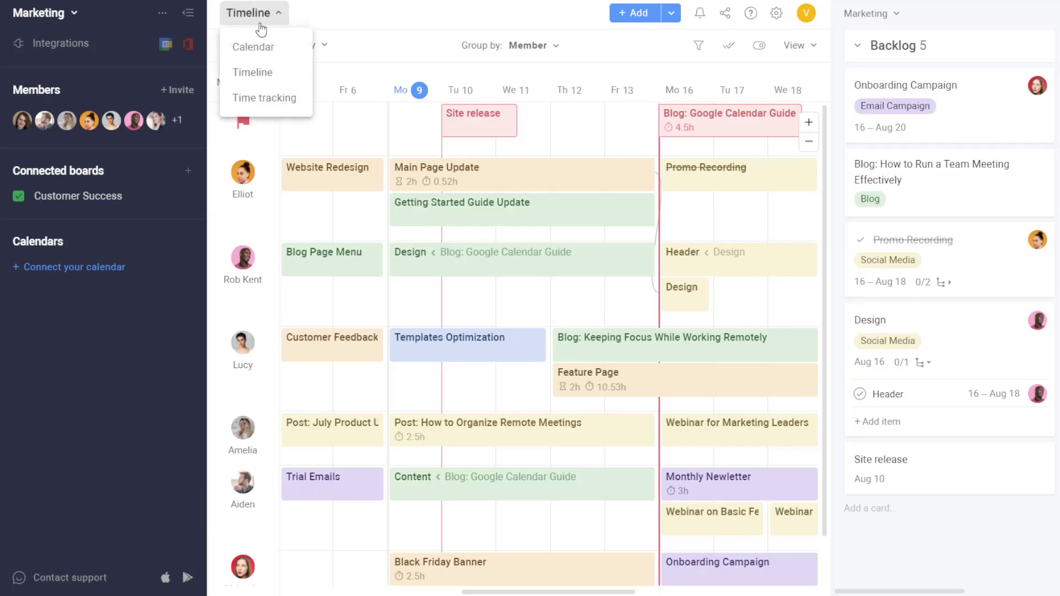
click(284, 100)
click(770, 14)
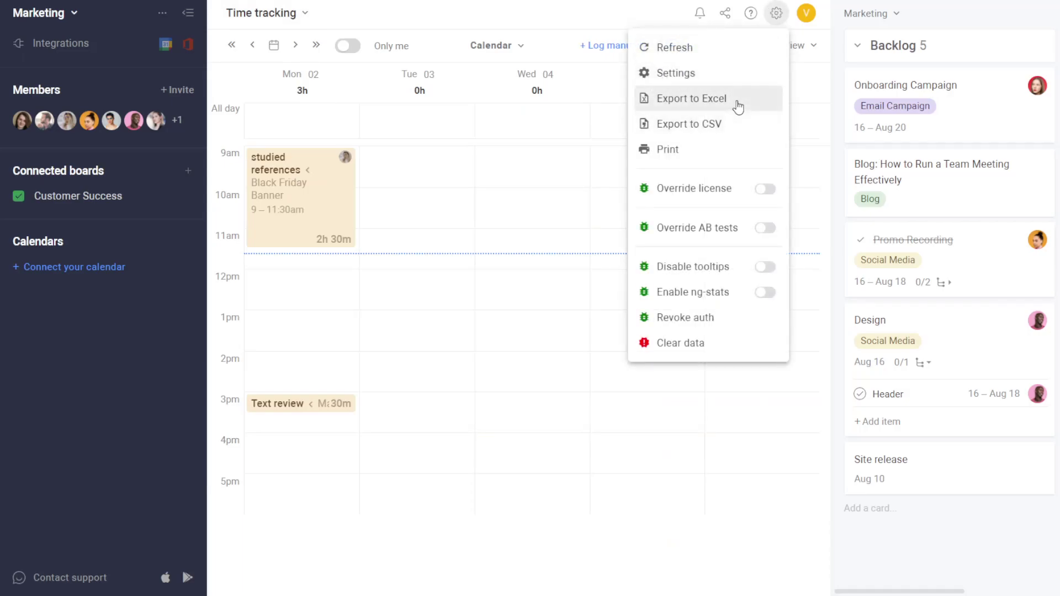
click(574, 272)
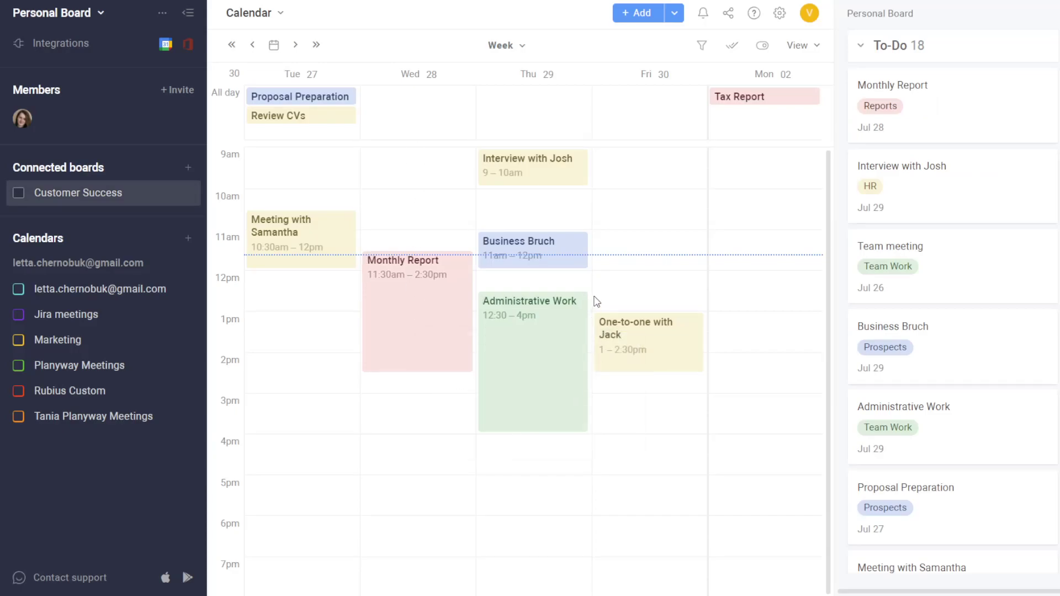
- View the Personal Board calendar by month, and return it to the week layout
click(517, 53)
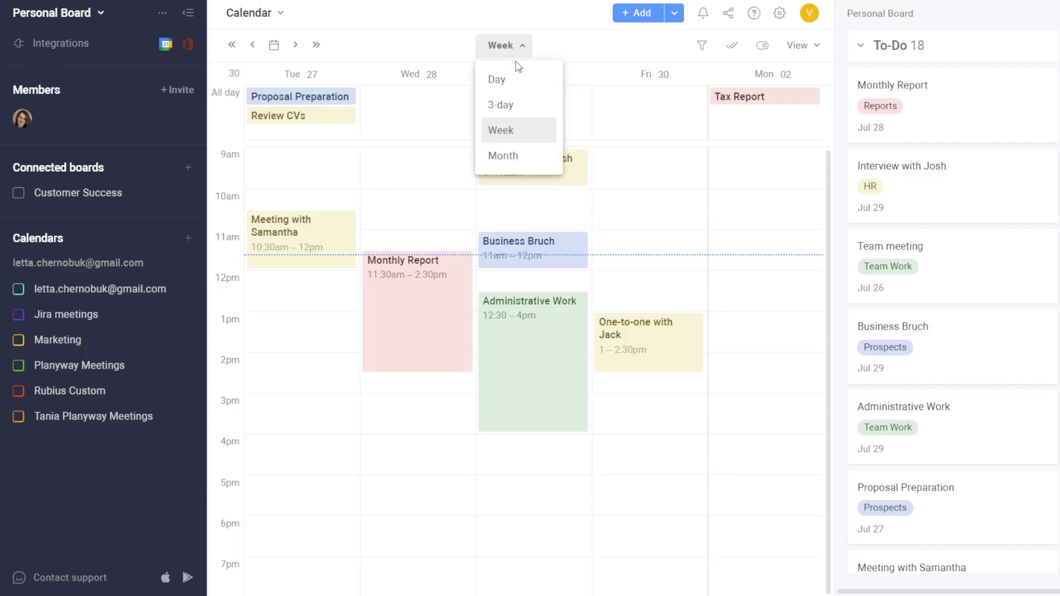
click(517, 157)
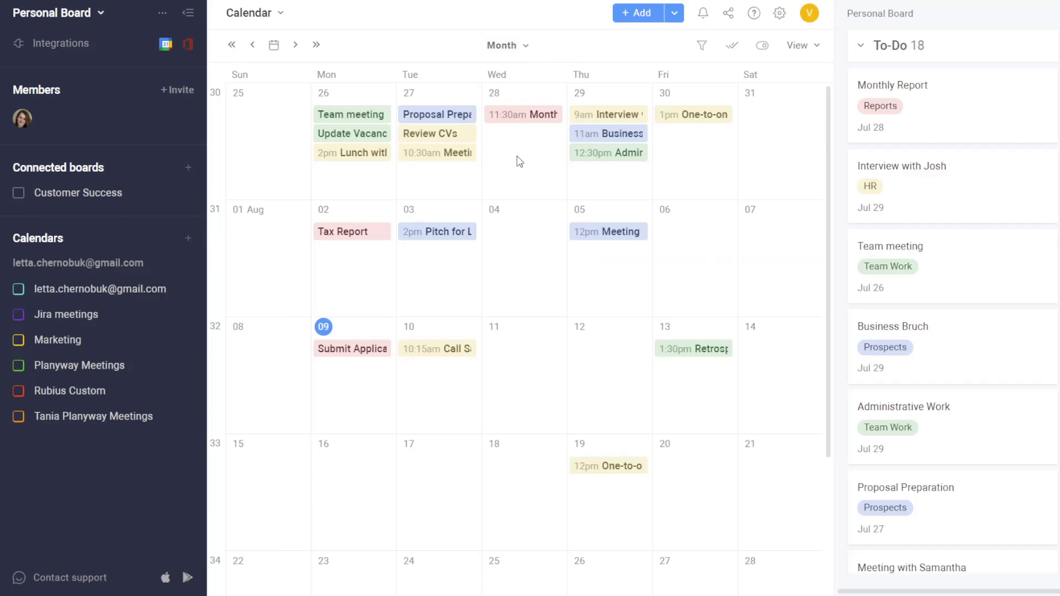
click(500, 48)
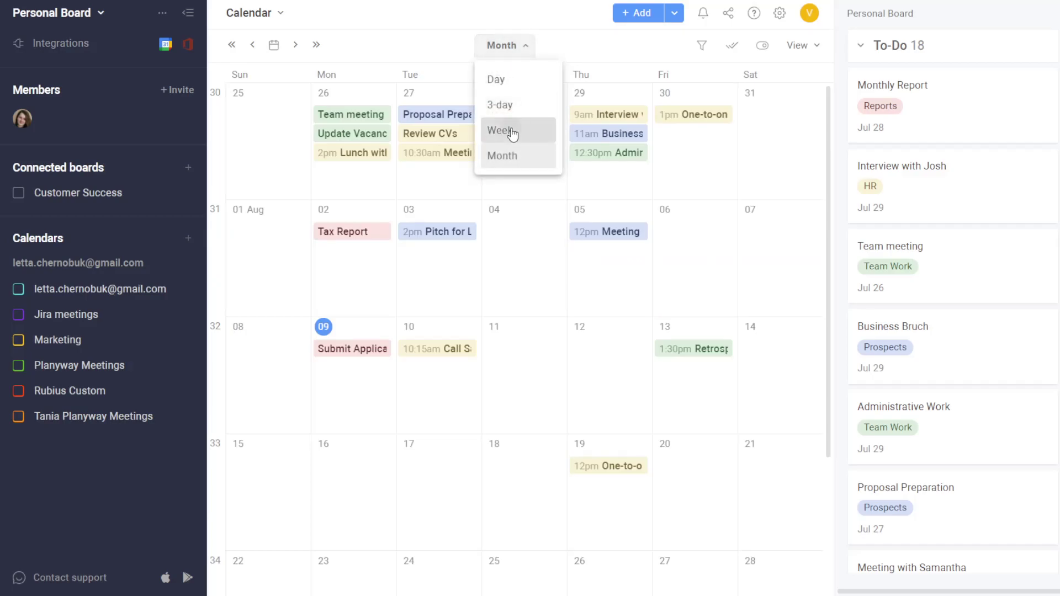
click(512, 132)
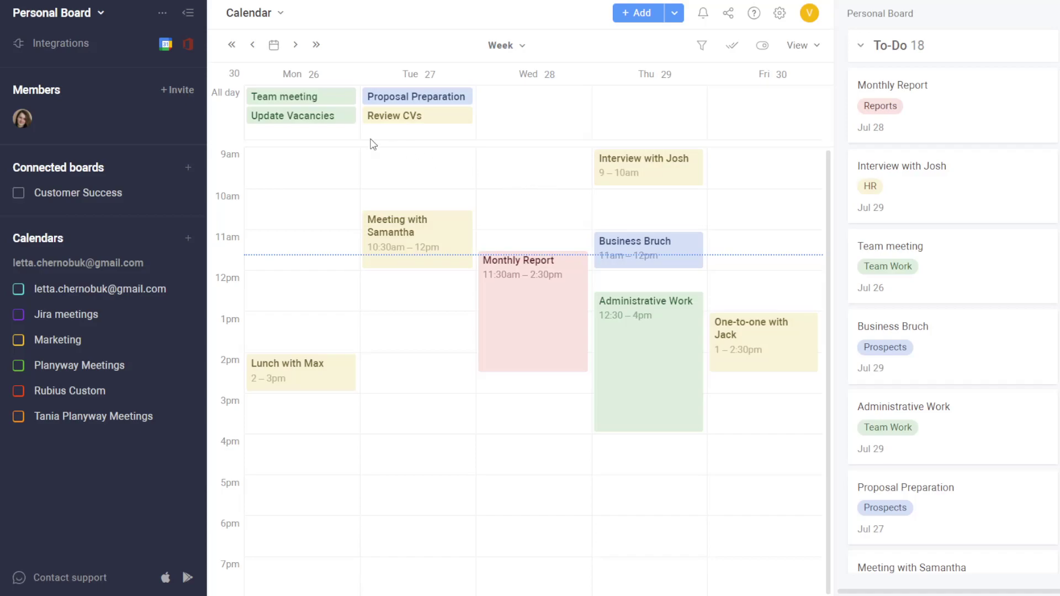
- Look through the boards available for connecting, and show the Customer Success board's cards on the calendar
click(187, 167)
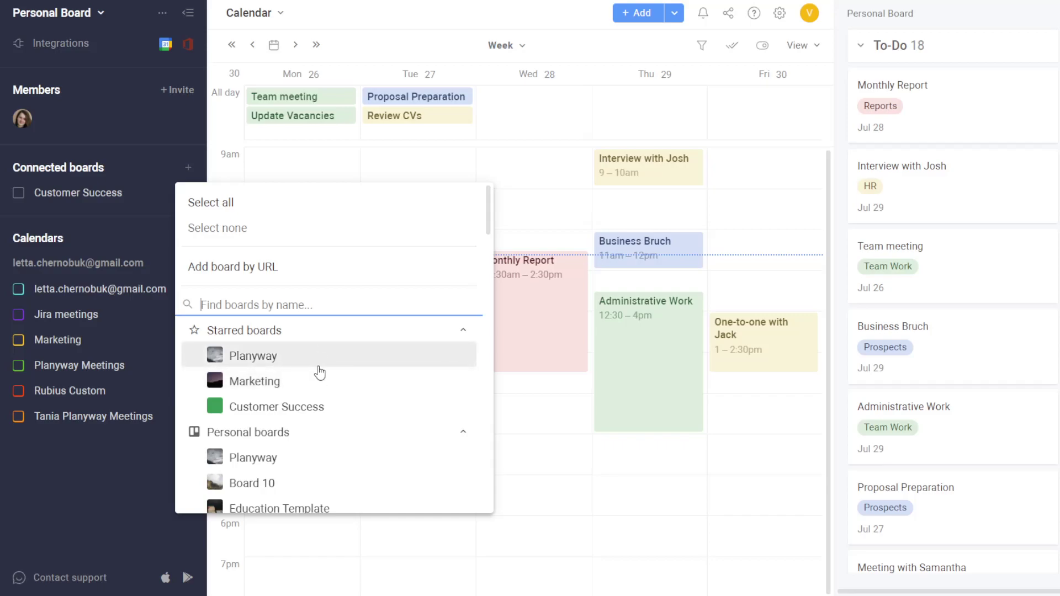
click(19, 193)
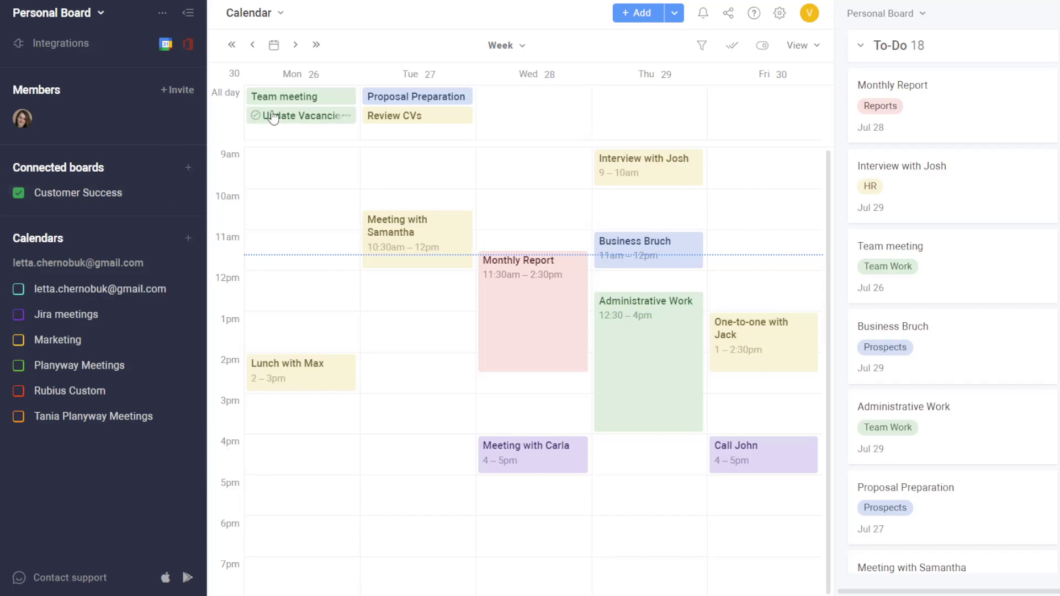
- Assign a priority to the Update Vacancies card on Monday, July 26
mouse_move(302, 123)
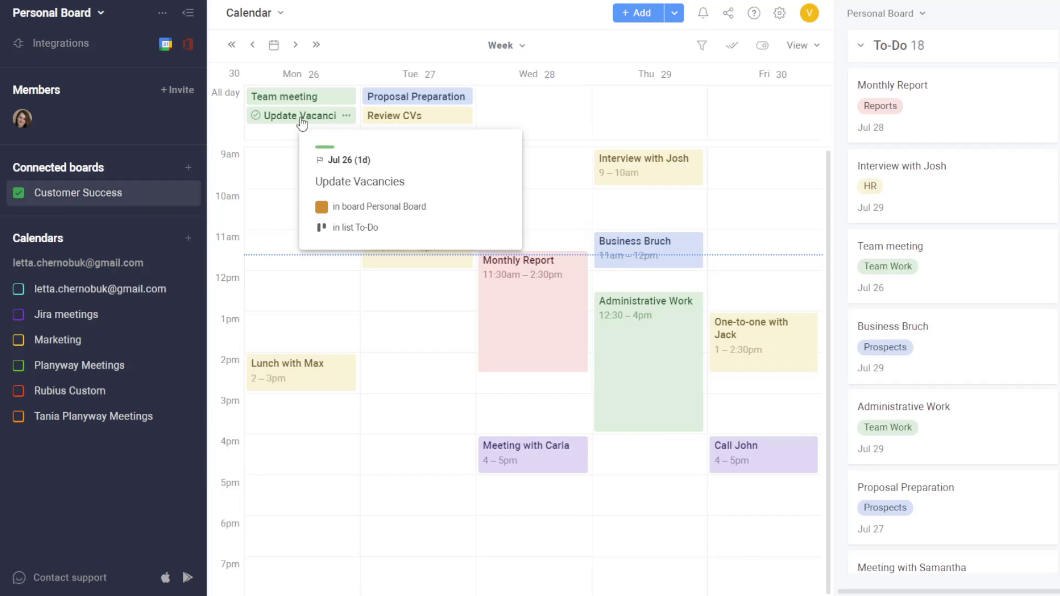
right_click(302, 123)
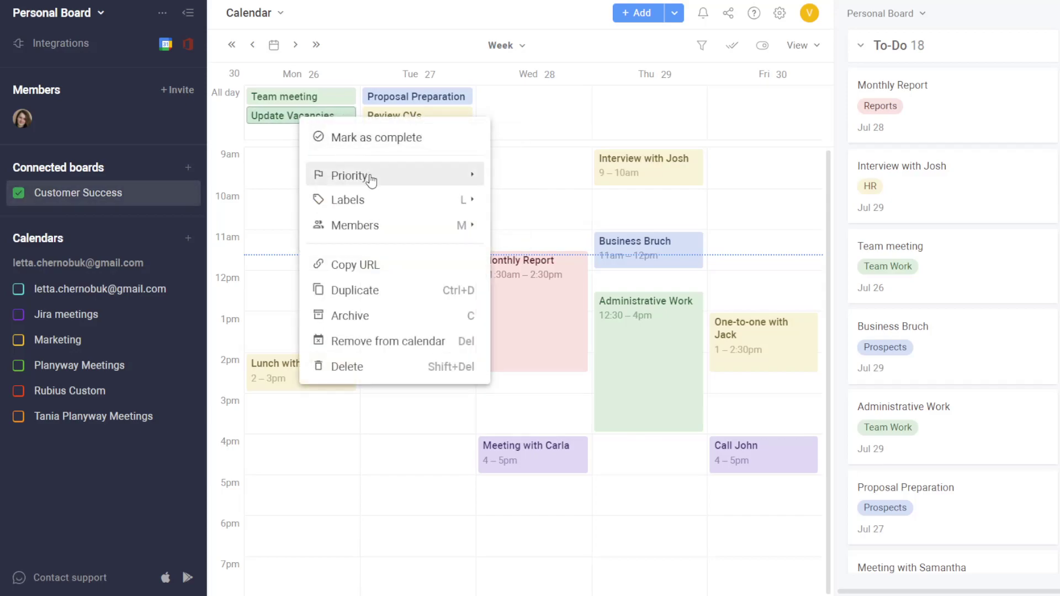
mouse_move(380, 176)
click(545, 175)
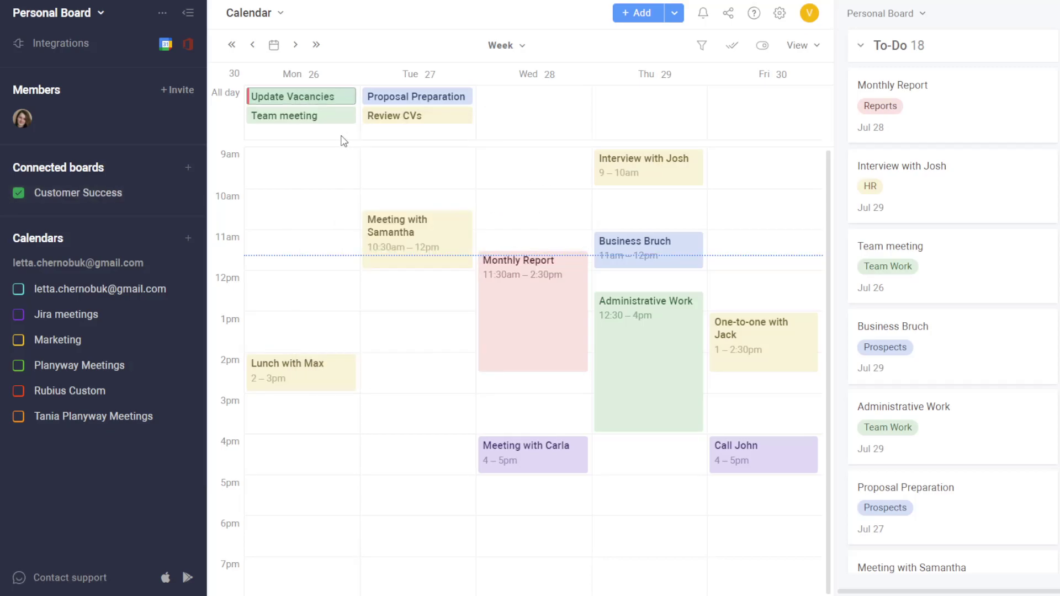
mouse_move(300, 101)
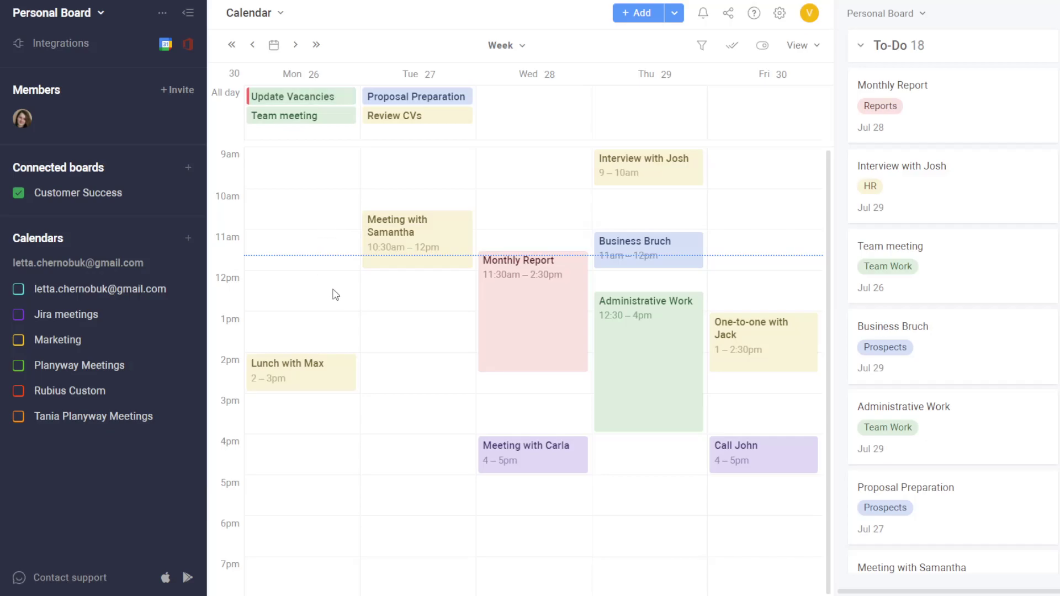
- Create a Personal Board card titled "Daily standup" on Monday, July 26, from 12:00pm to 12:30pm
click(290, 289)
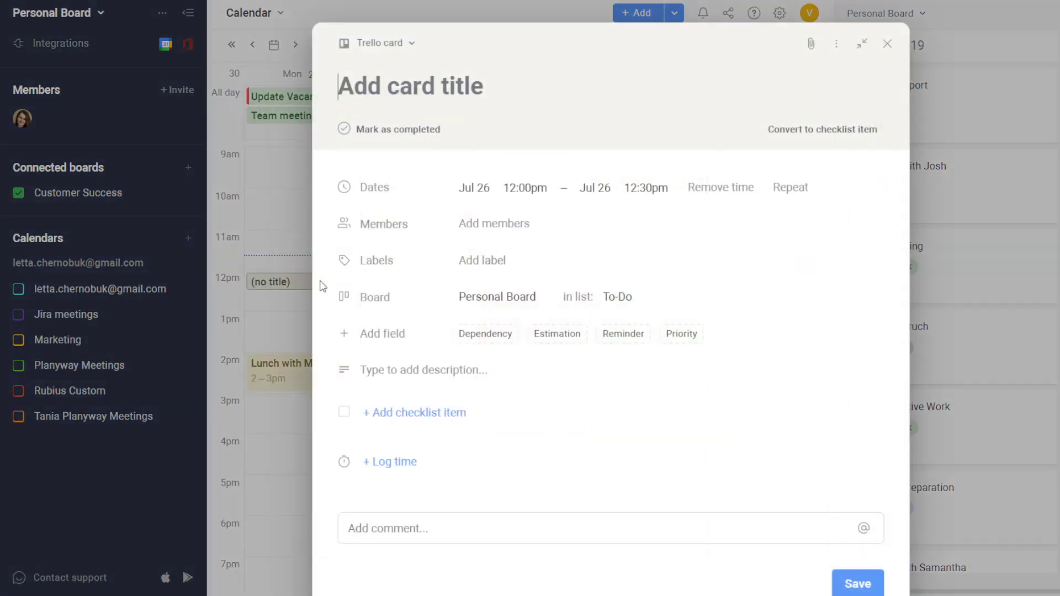
text(D)
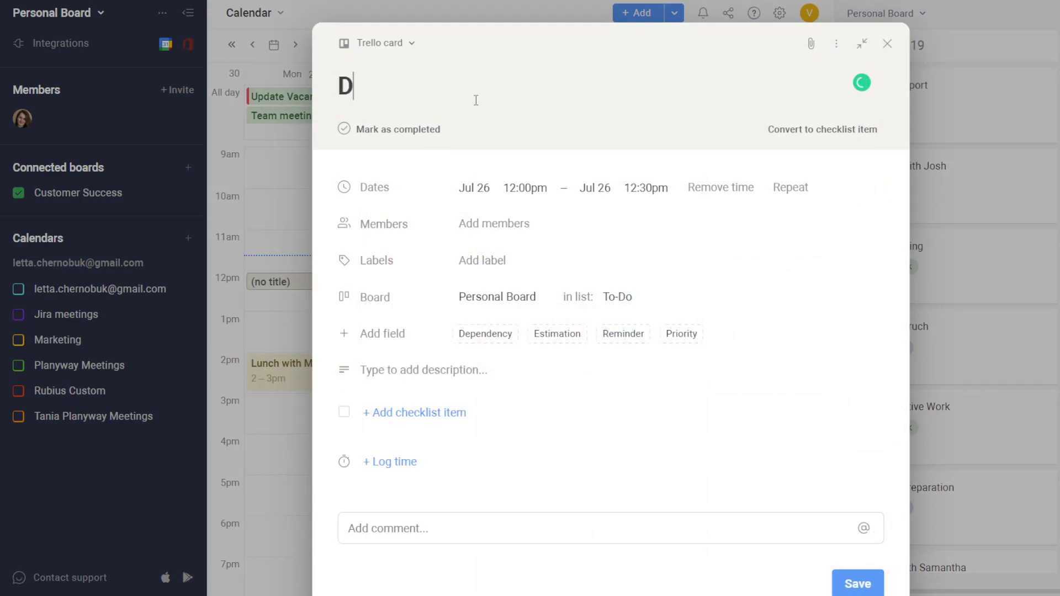
text(aily )
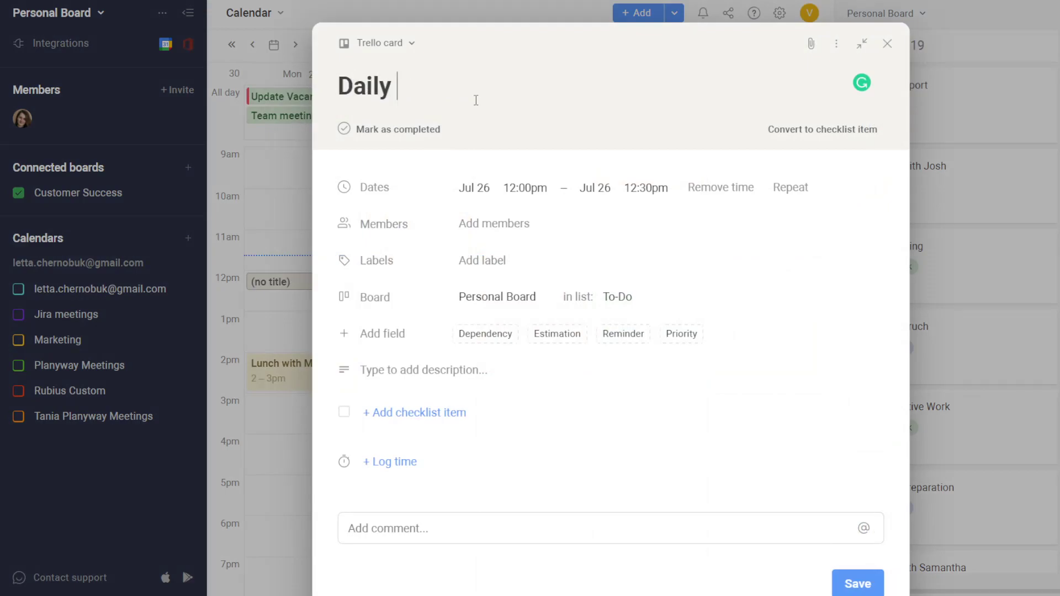
text(standup)
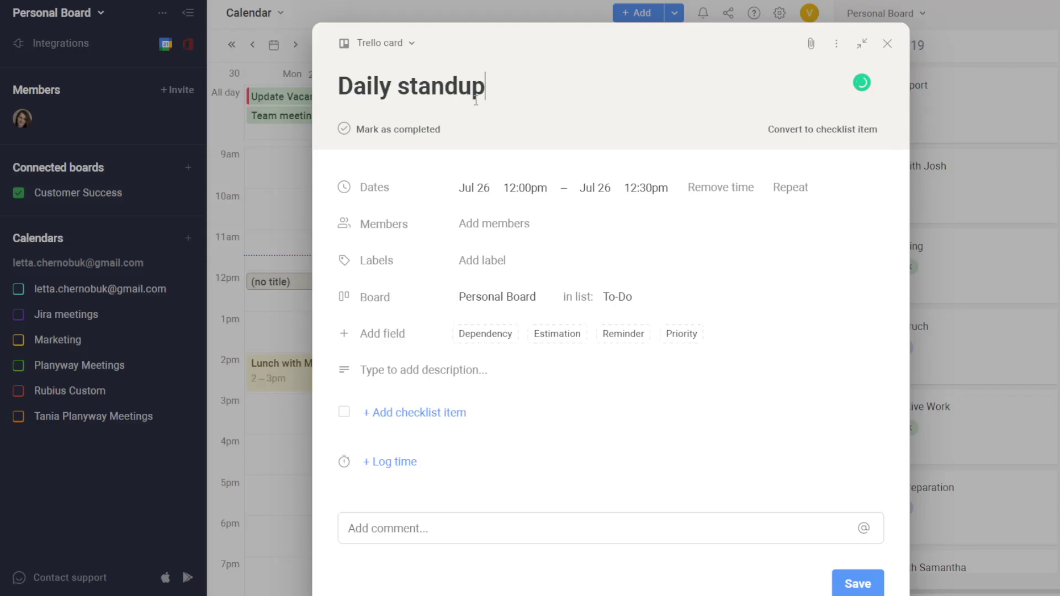
- Look at the repeat options and custom recurrence settings for the Daily standup card without applying any
click(807, 190)
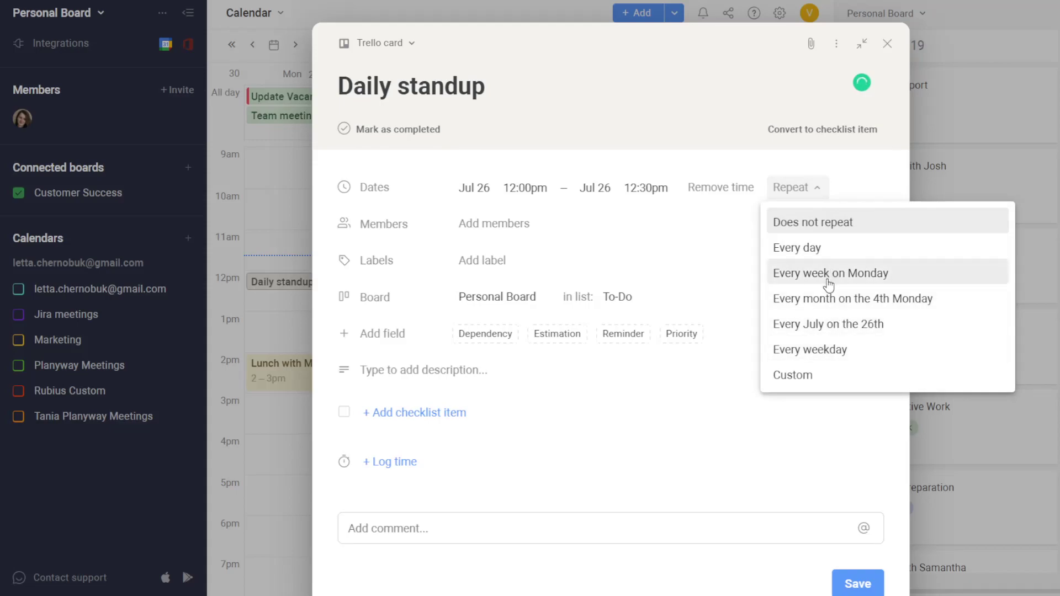
click(821, 374)
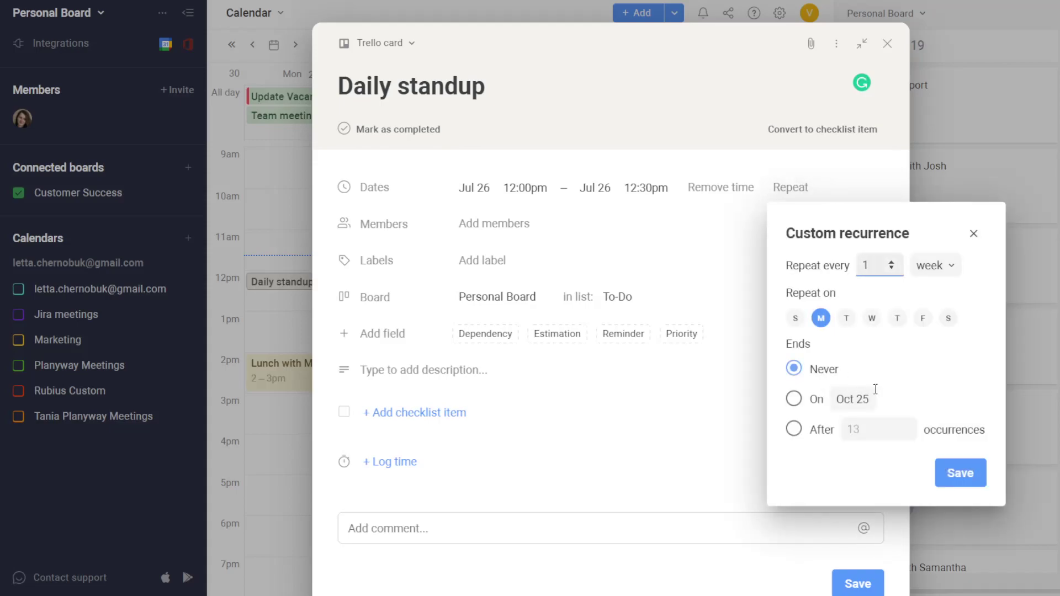
click(973, 234)
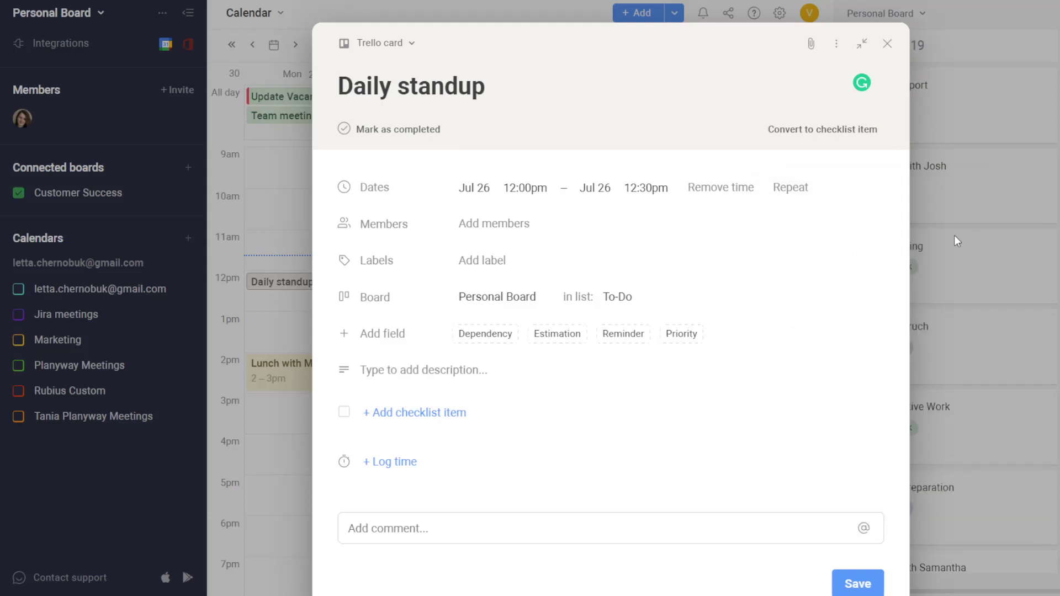
- Set the Daily standup card to repeat every day and save it
click(794, 190)
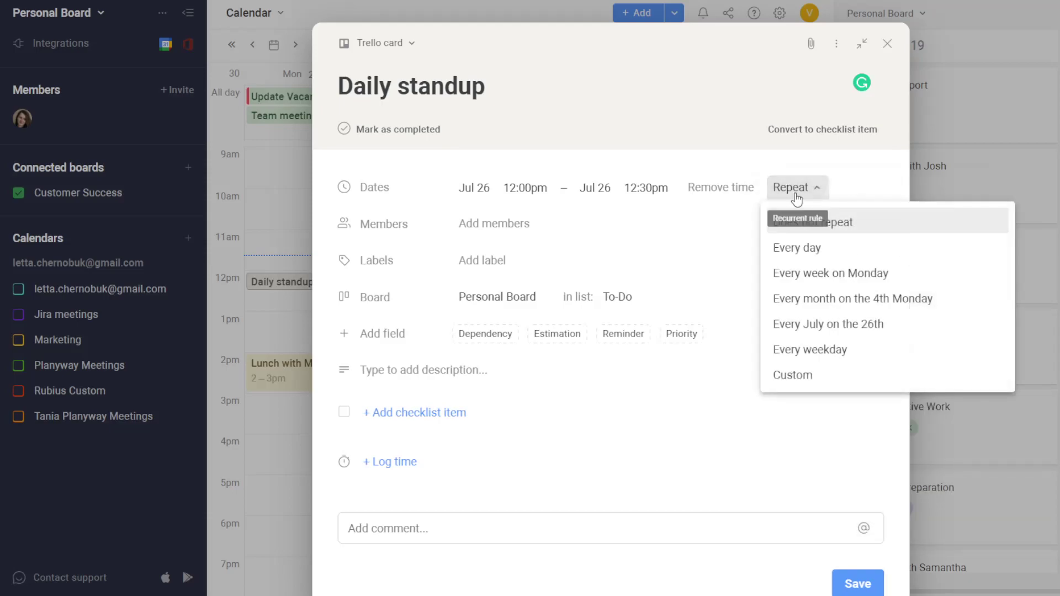
click(845, 255)
click(864, 582)
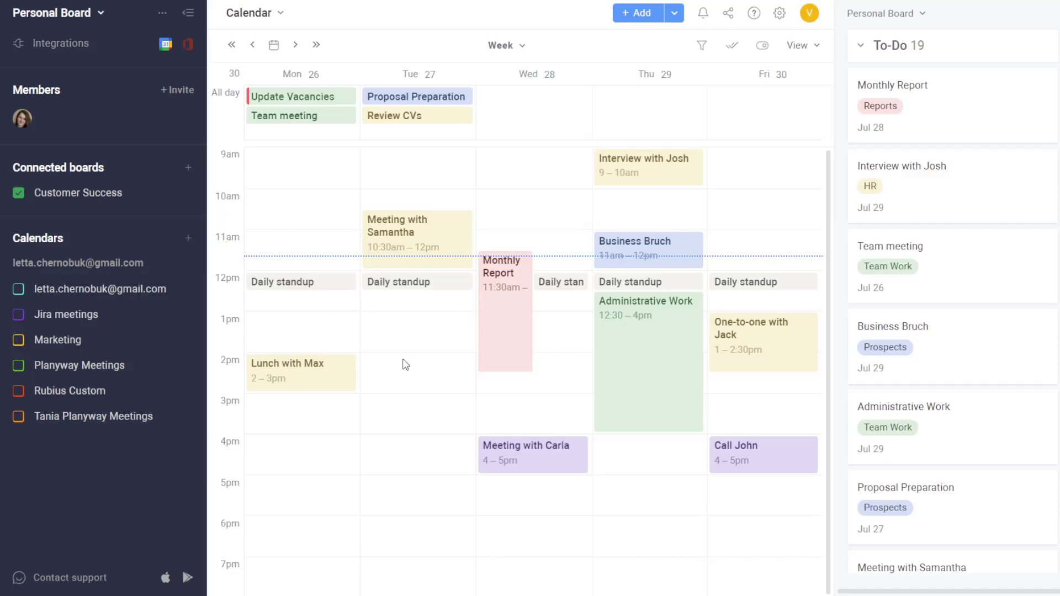
- Look at the services available for adding calendars, and show the Planyway Meetings calendar's events in the week layout
click(188, 239)
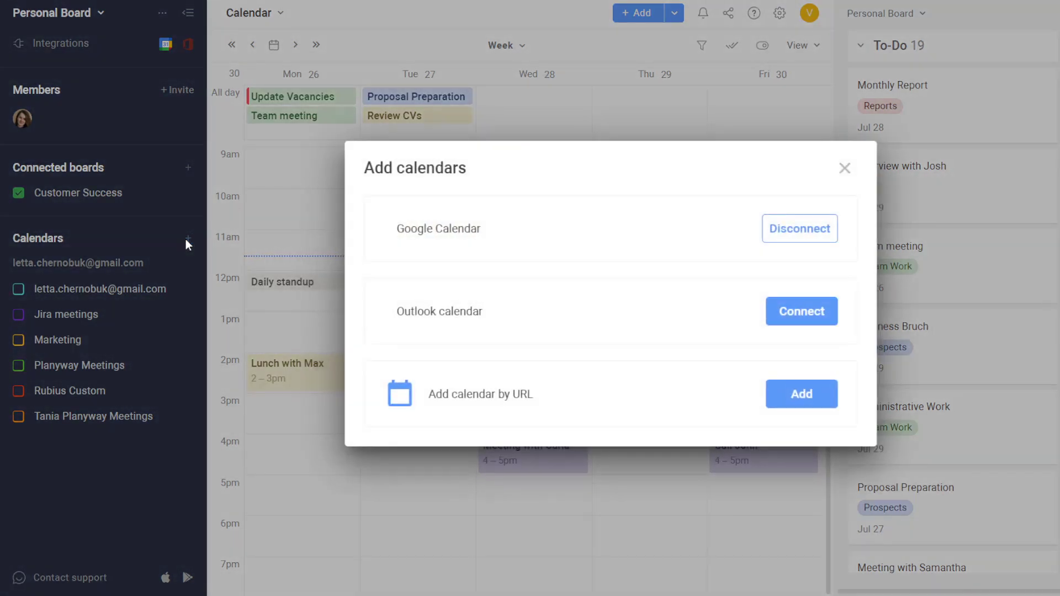
click(297, 476)
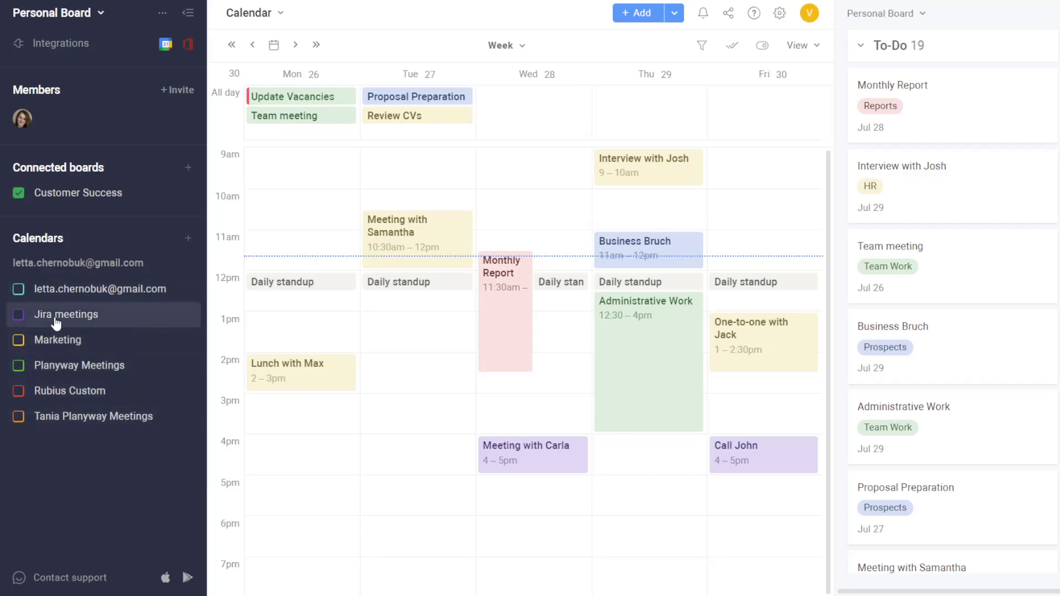
click(18, 366)
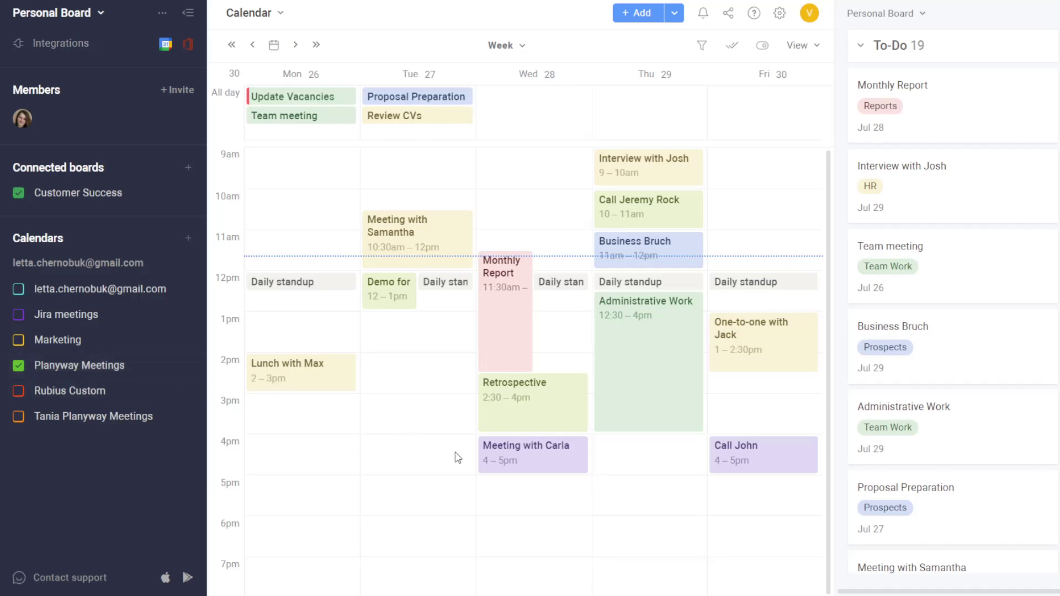
- Look at the integrations for syncing cards to Google Calendar and exporting by iCal, JSON or CSV URL
mouse_move(542, 413)
click(117, 44)
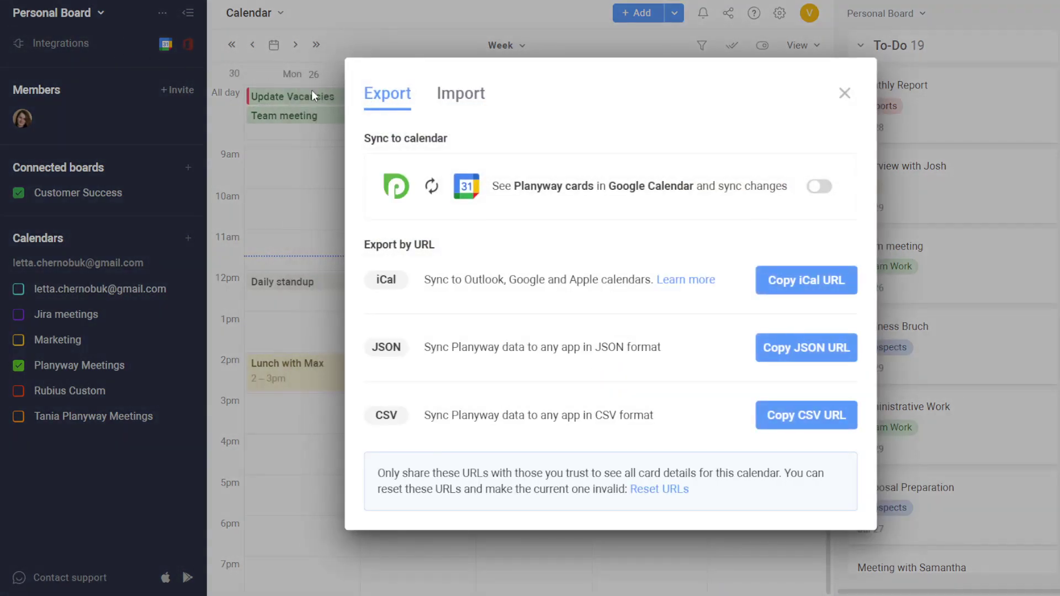
click(842, 92)
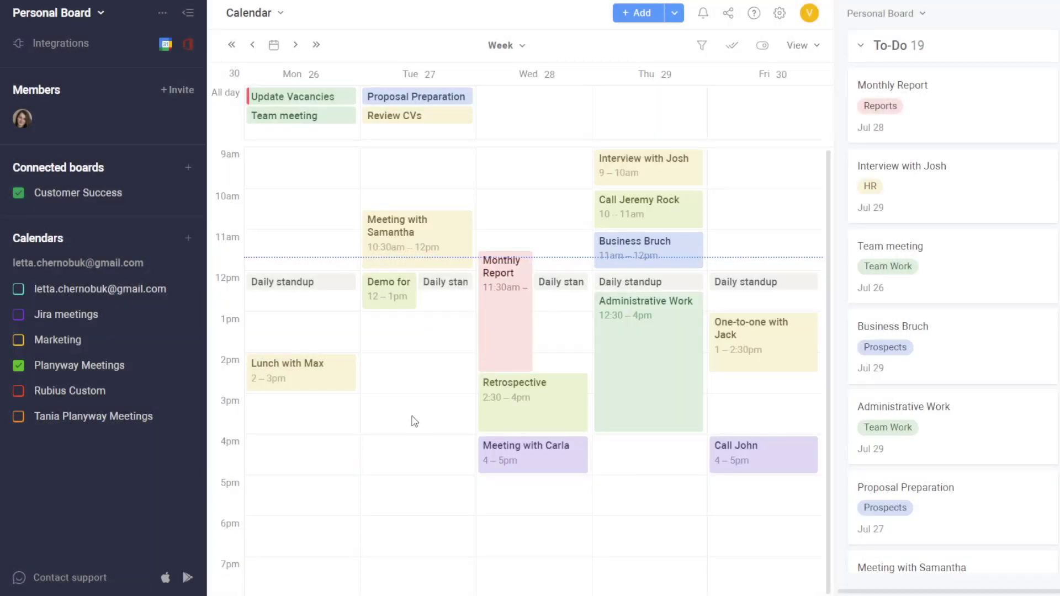